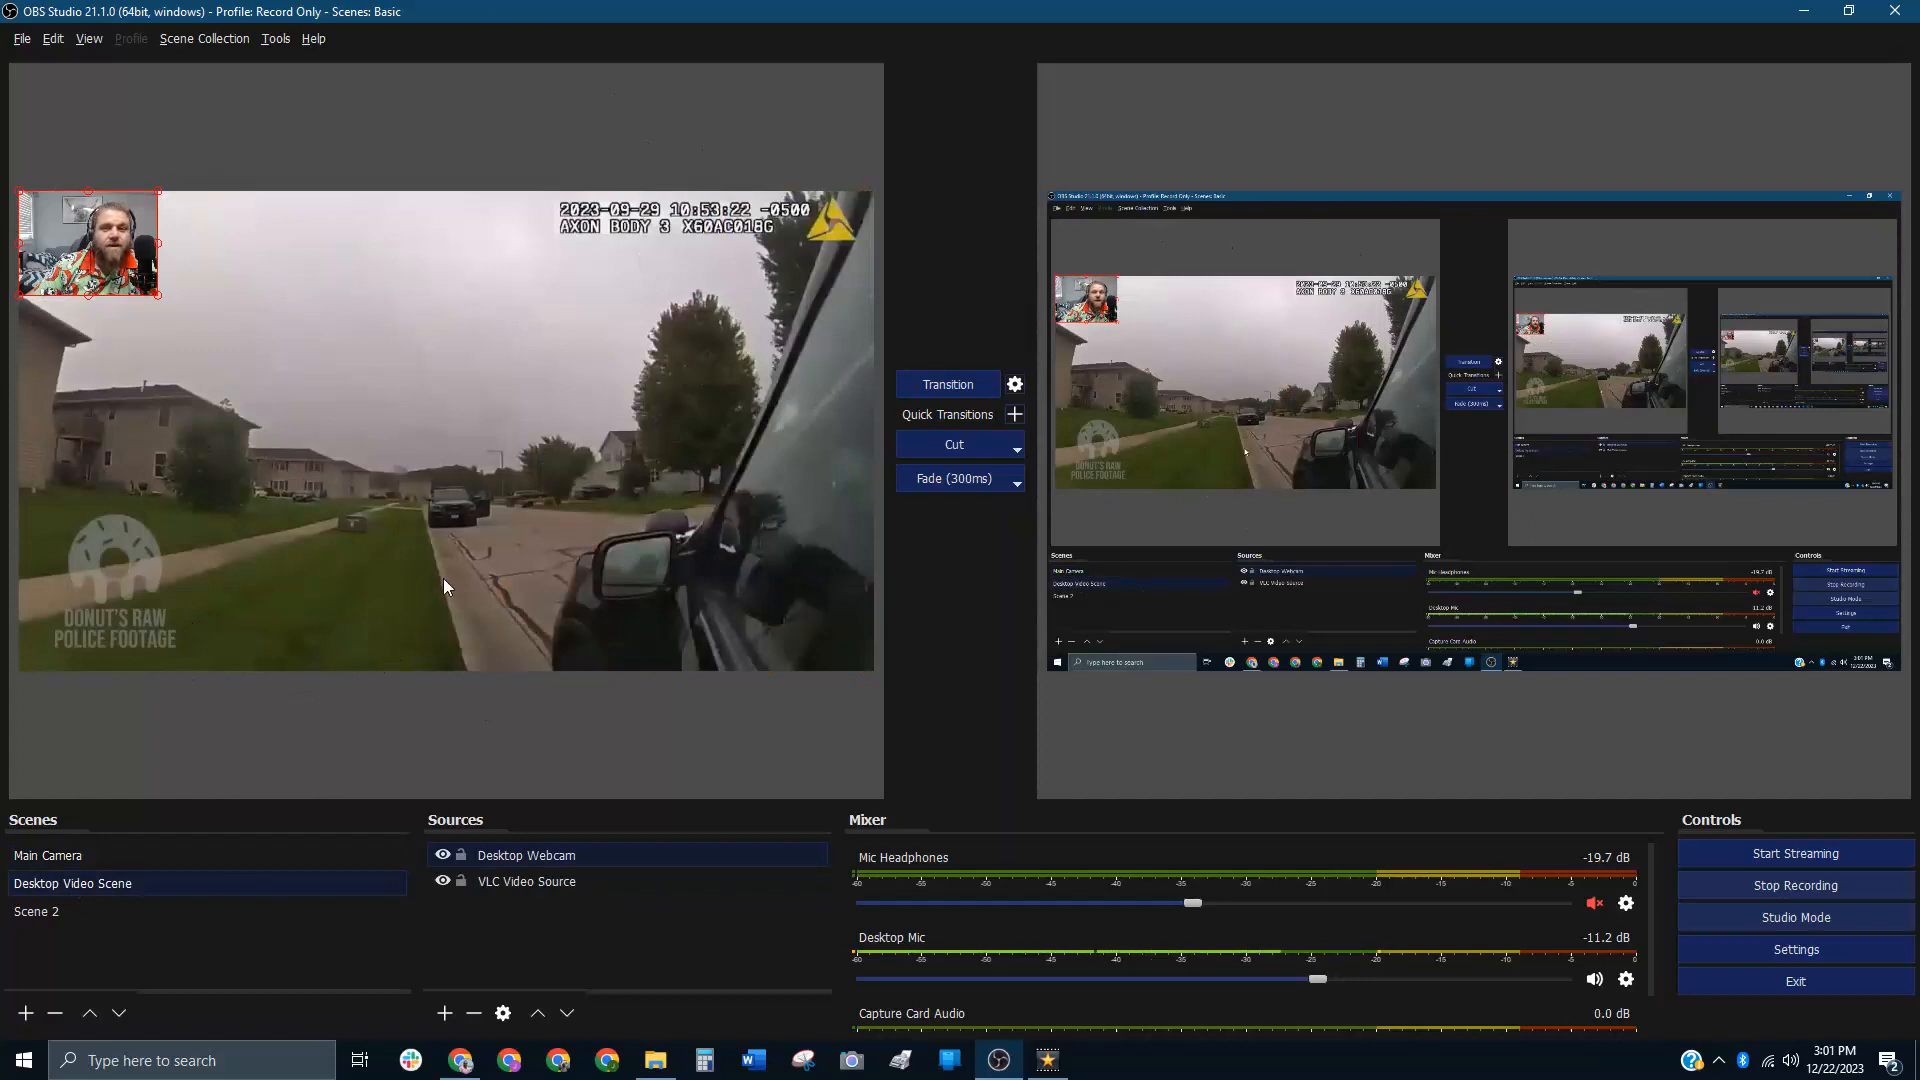
Step: Show the Main Camera scene in the preview
{"action": "left_click", "coordinate": [104, 911]}
{"action": "left_click", "coordinate": [56, 854]}
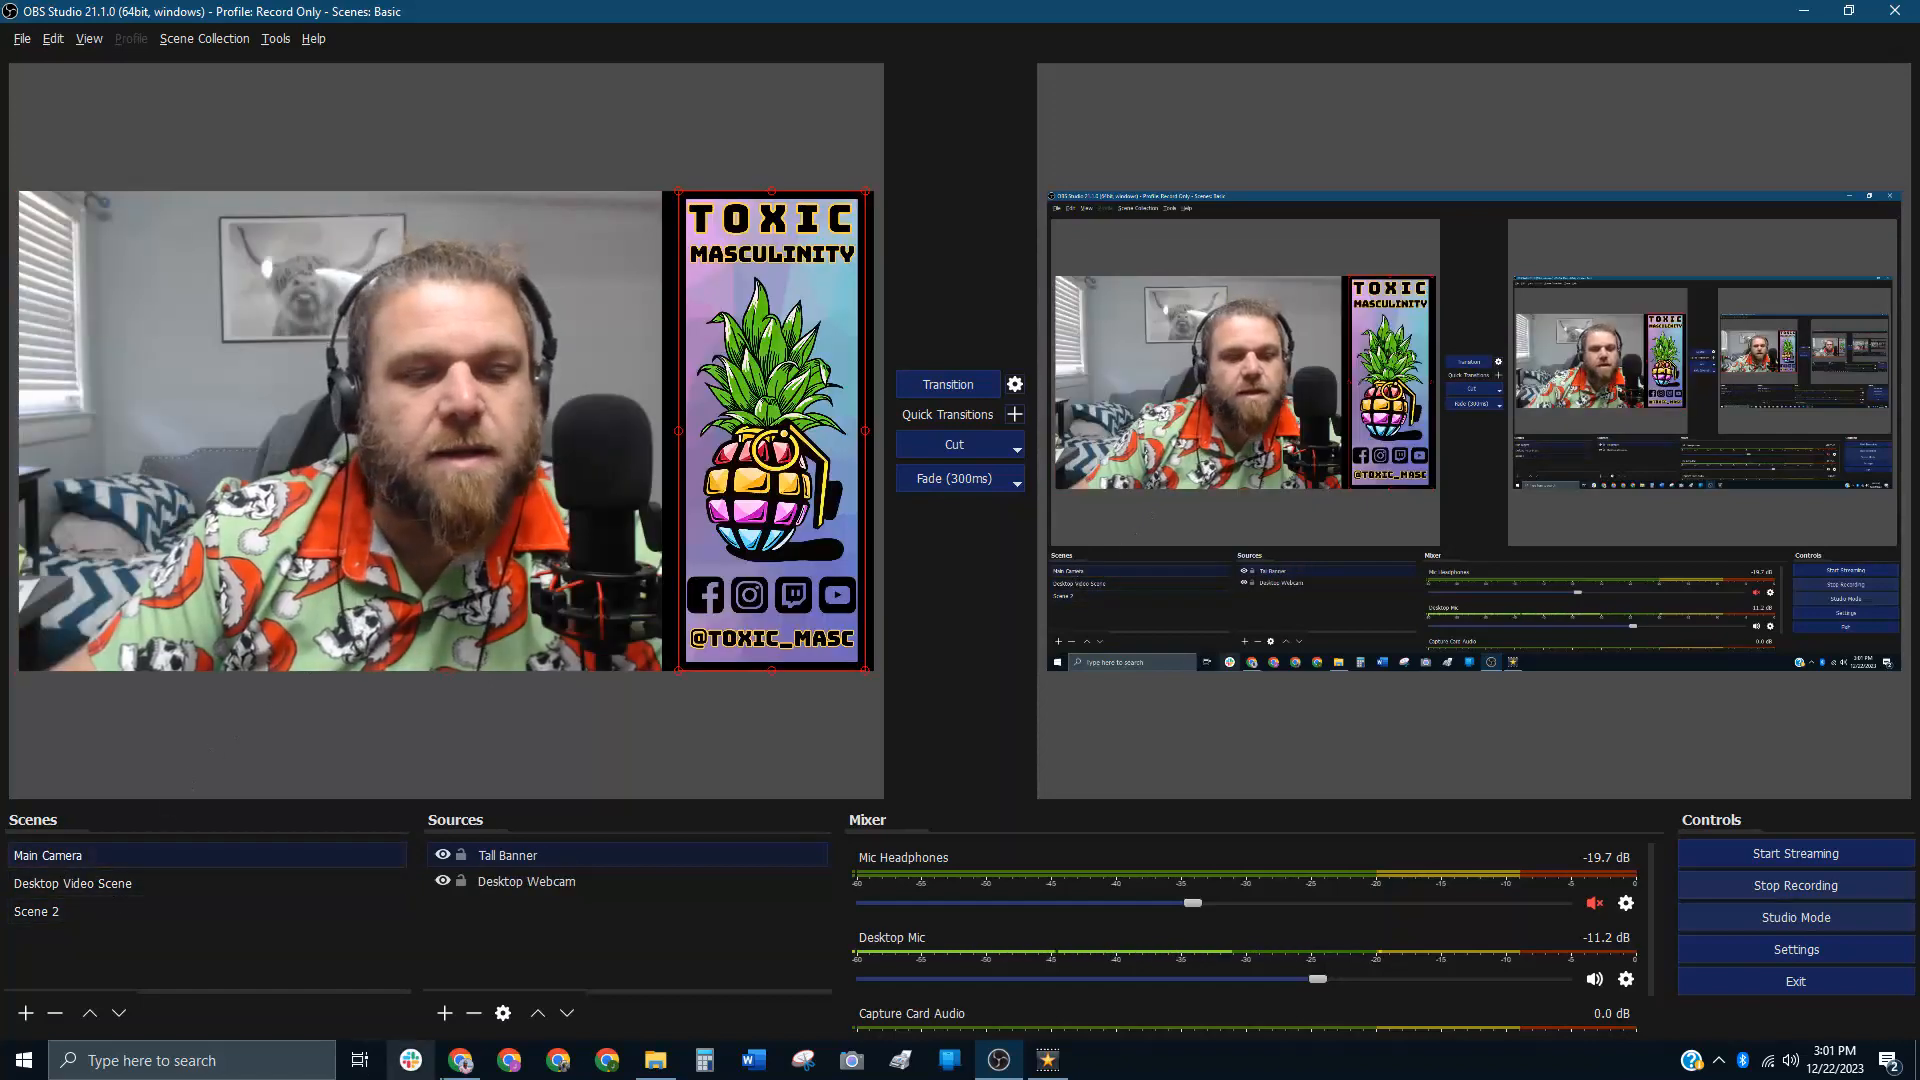
Step: Switch to Chrome, open the YouTube video "How Did The Raptor ESCAPE The Freezer After Jurassic Park?" and pause it
{"action": "left_click", "coordinate": [446, 1075]}
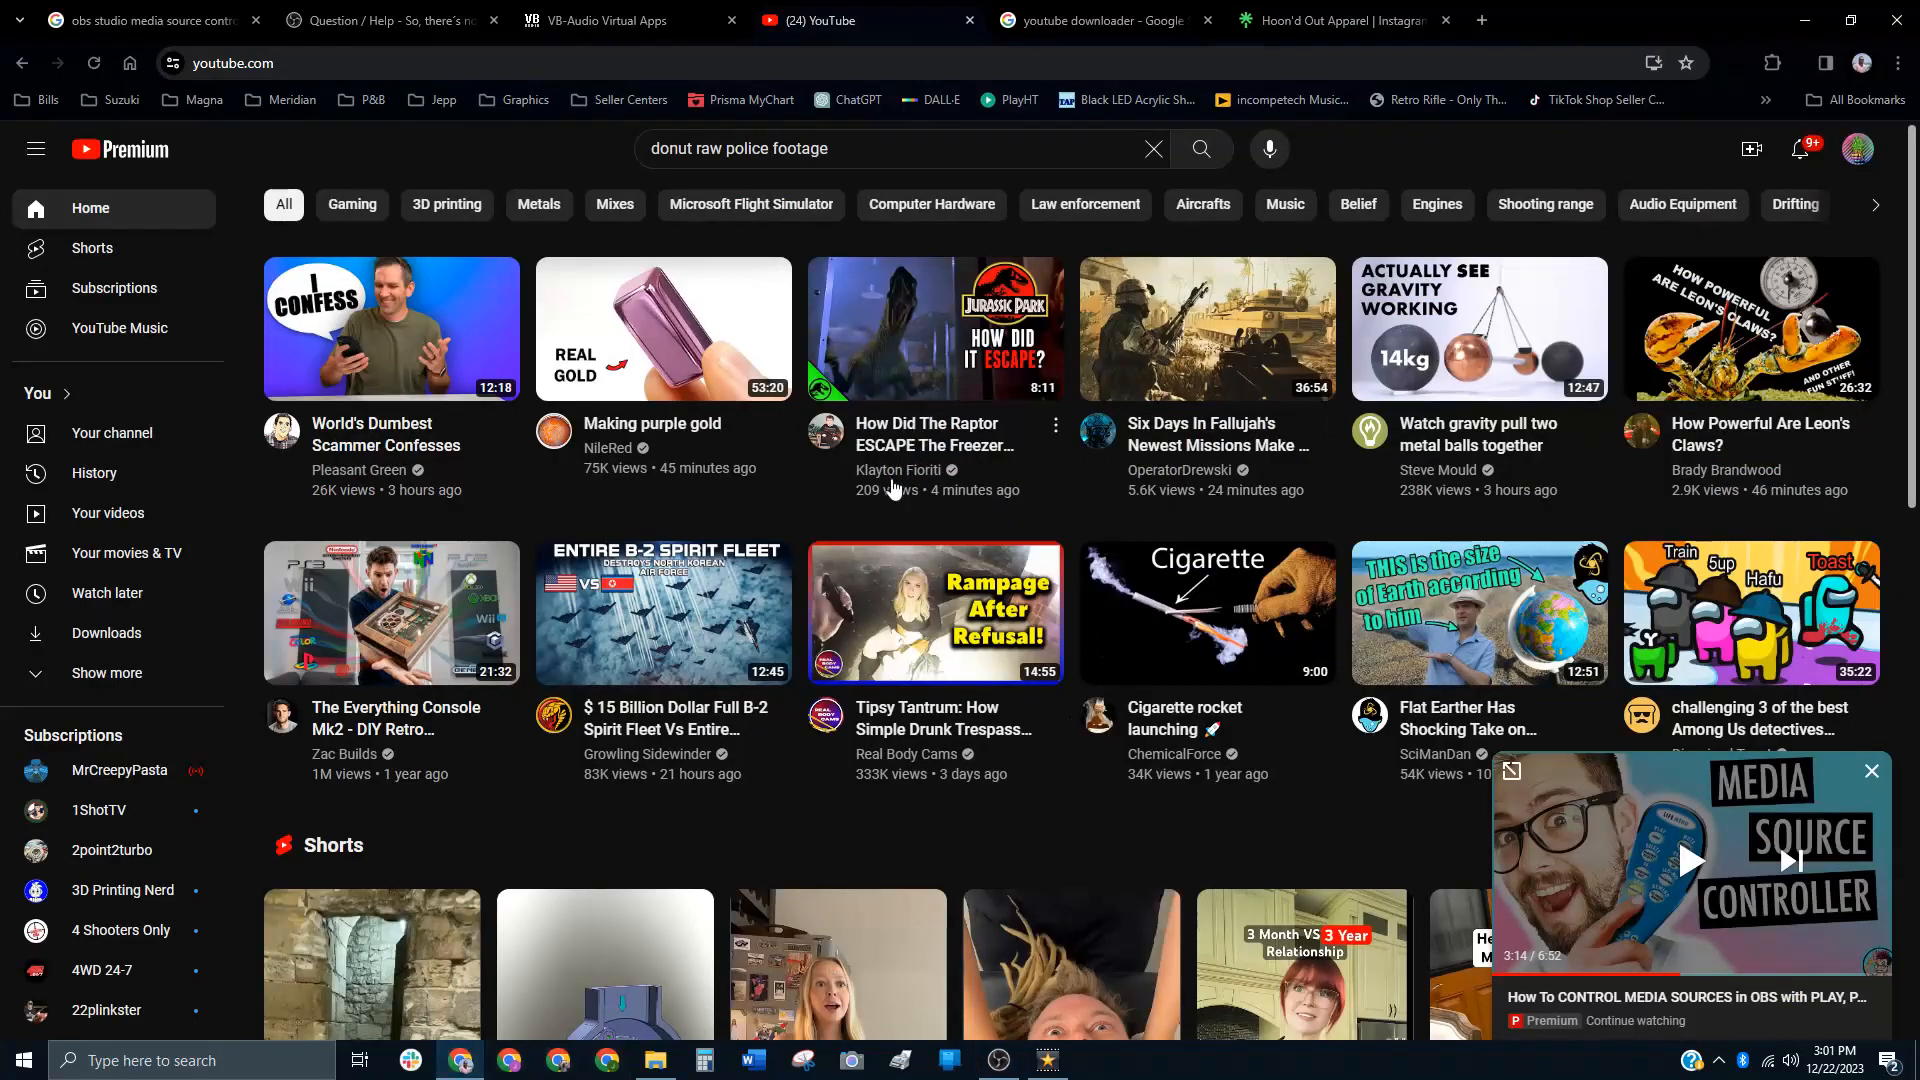
{"action": "left_click", "coordinate": [712, 448]}
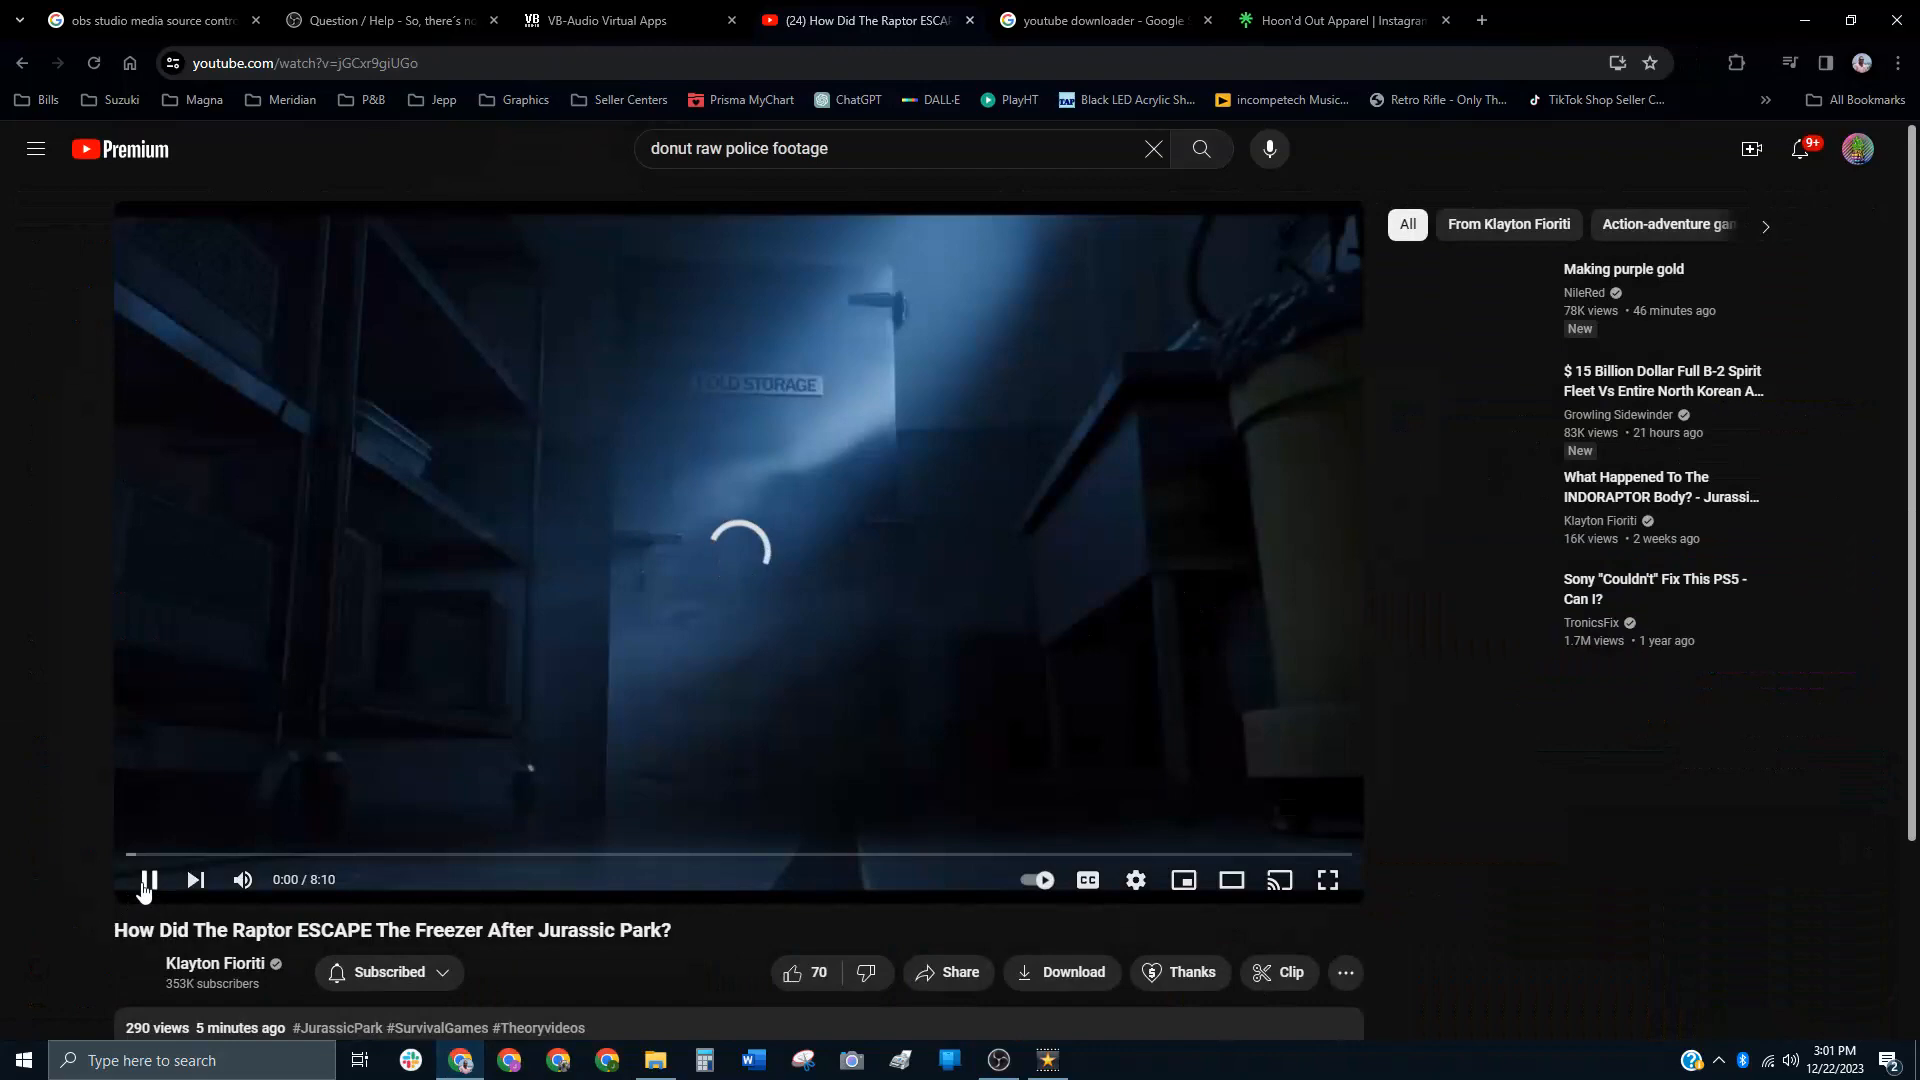
{"action": "left_click", "coordinate": [146, 882]}
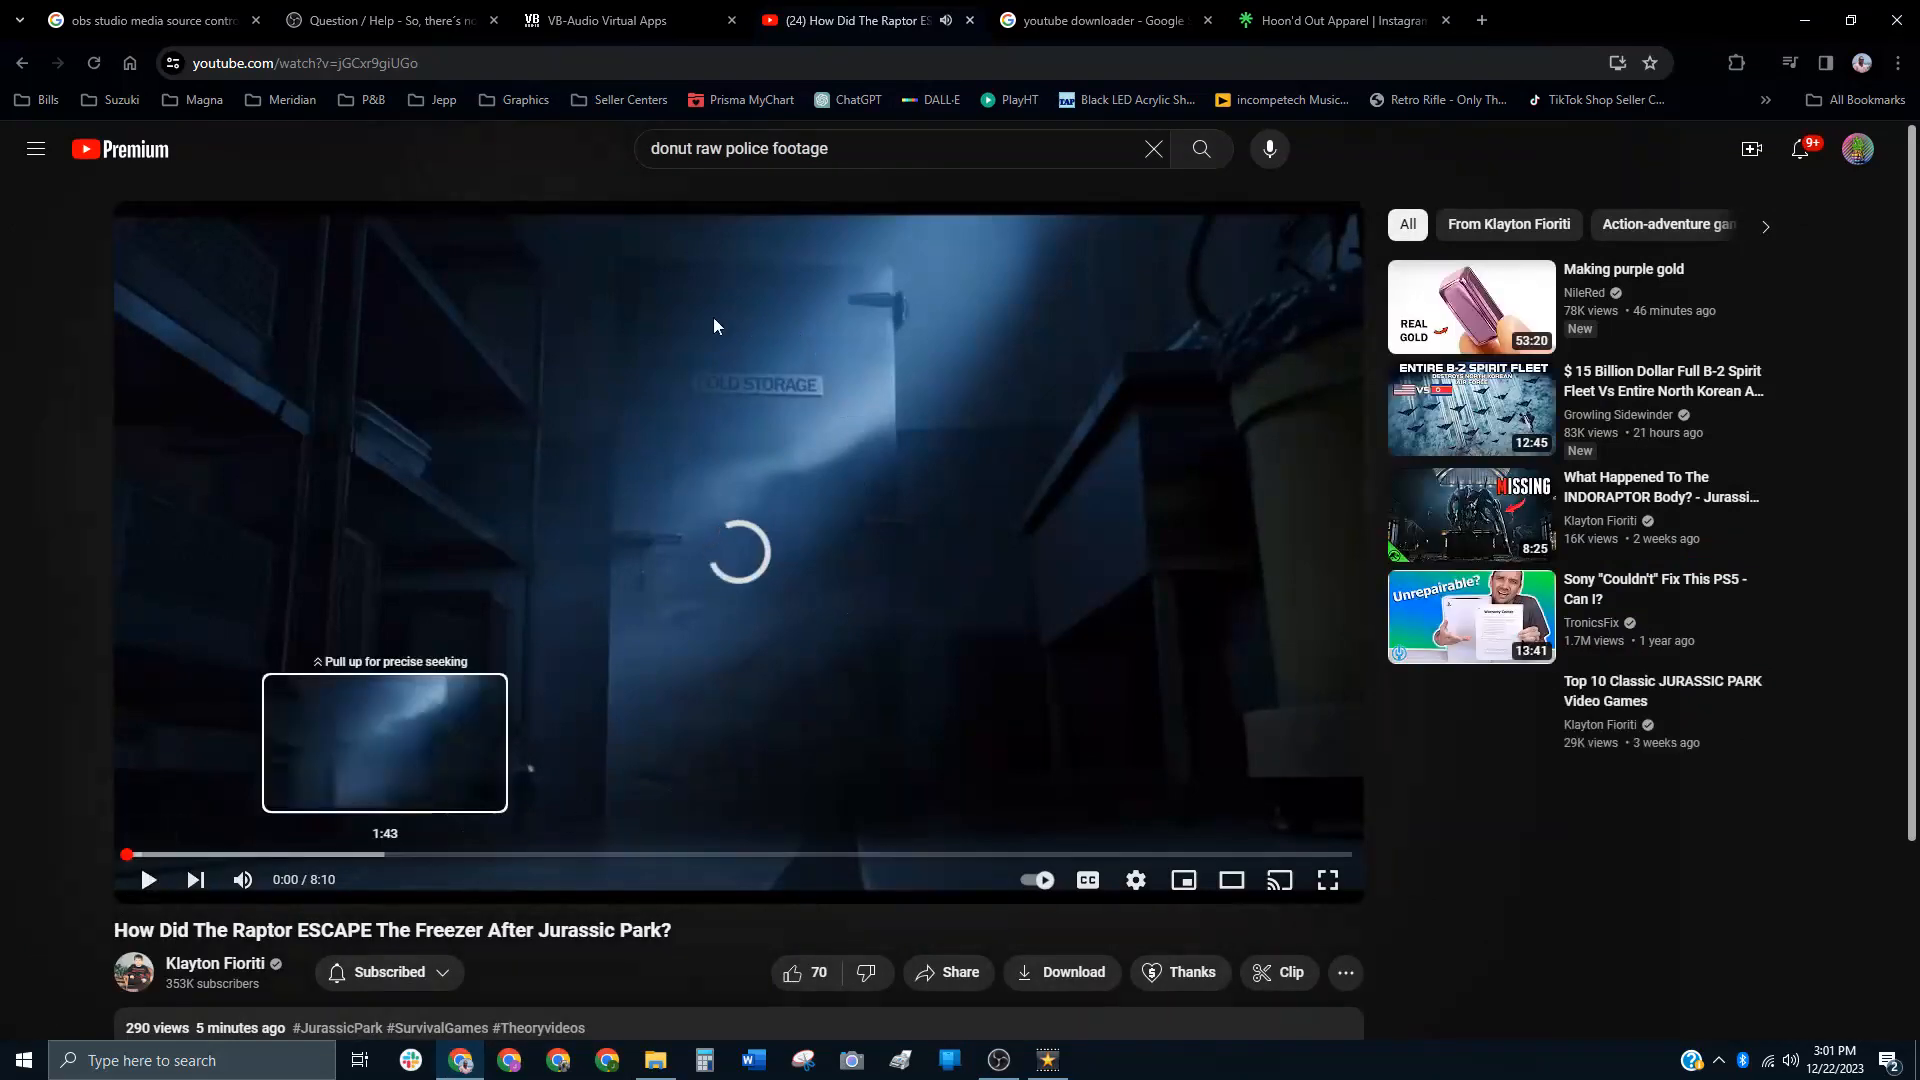
Step: Copy the video's URL and go to the open Google results for "youtube downloader"
{"action": "left_click", "coordinate": [462, 64]}
{"action": "right_click", "coordinate": [462, 67]}
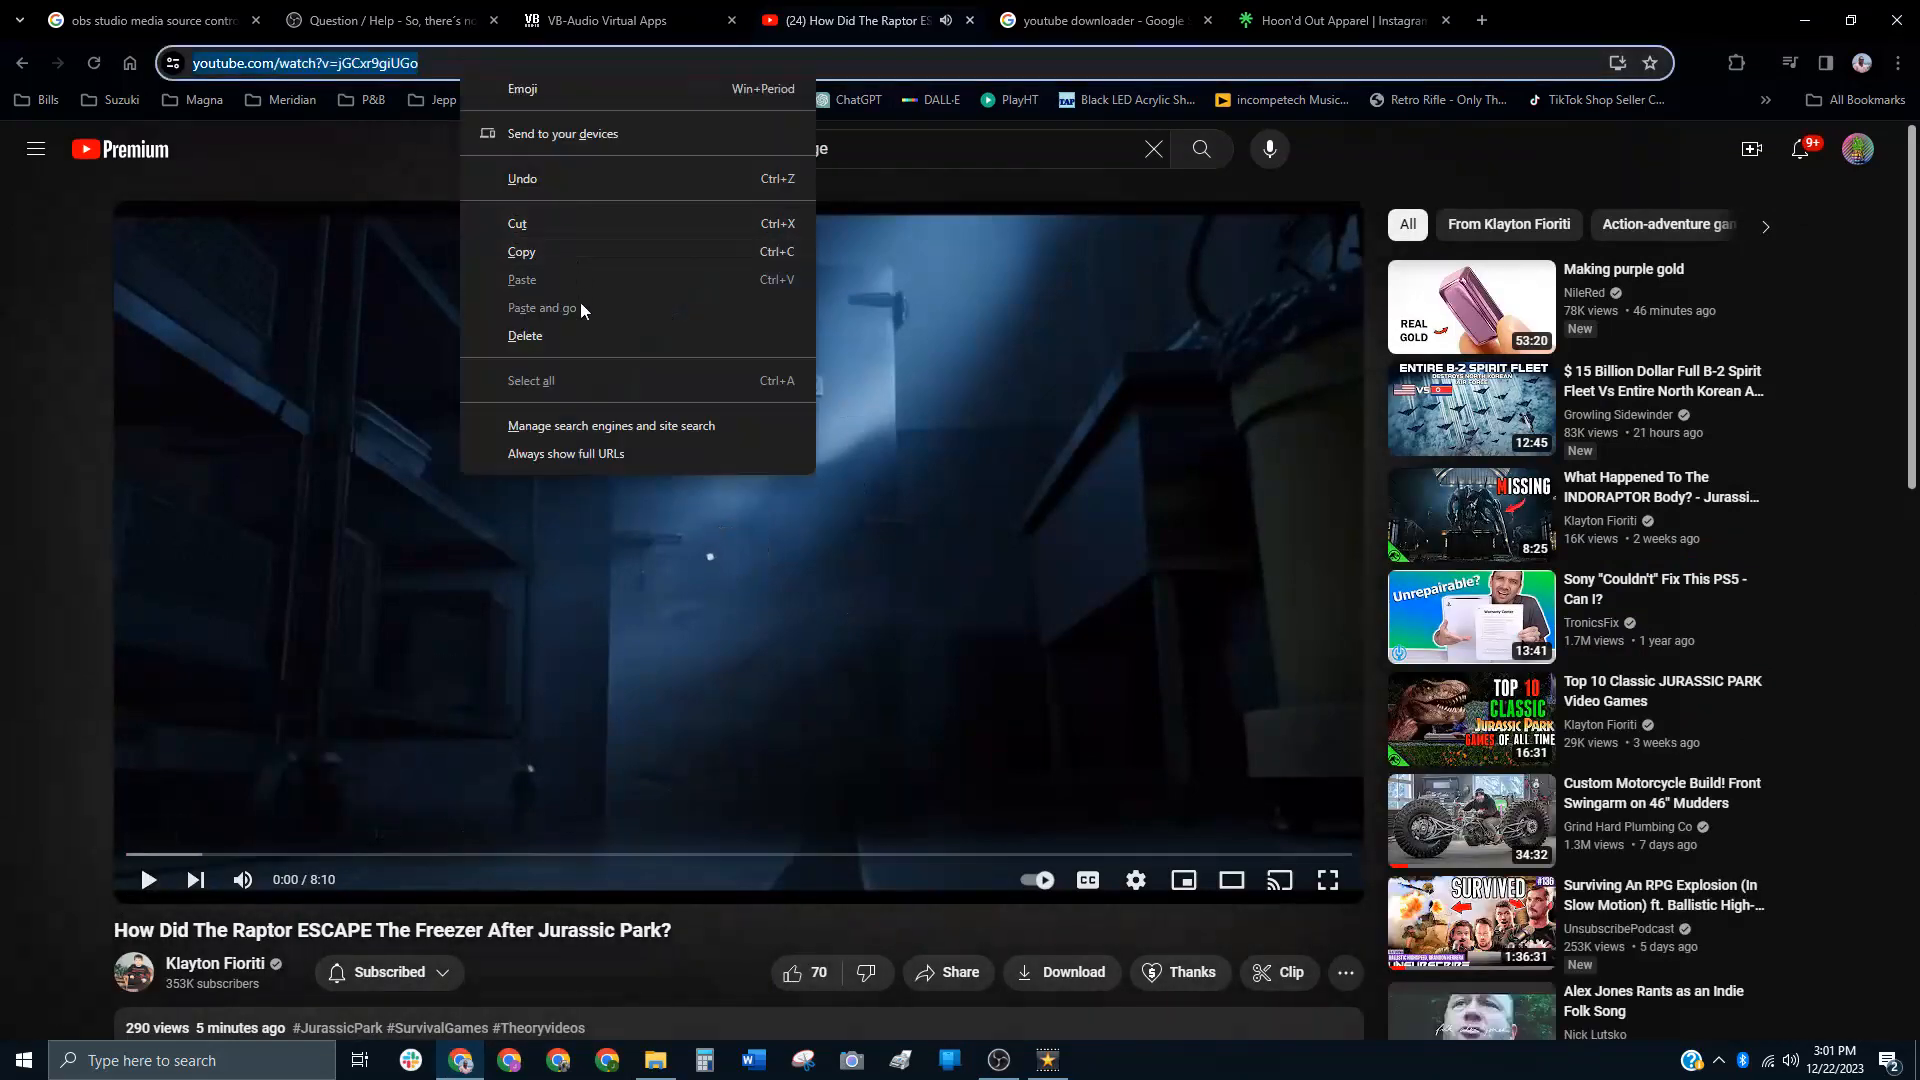
{"action": "left_click", "coordinate": [573, 254]}
{"action": "left_click", "coordinate": [1101, 22]}
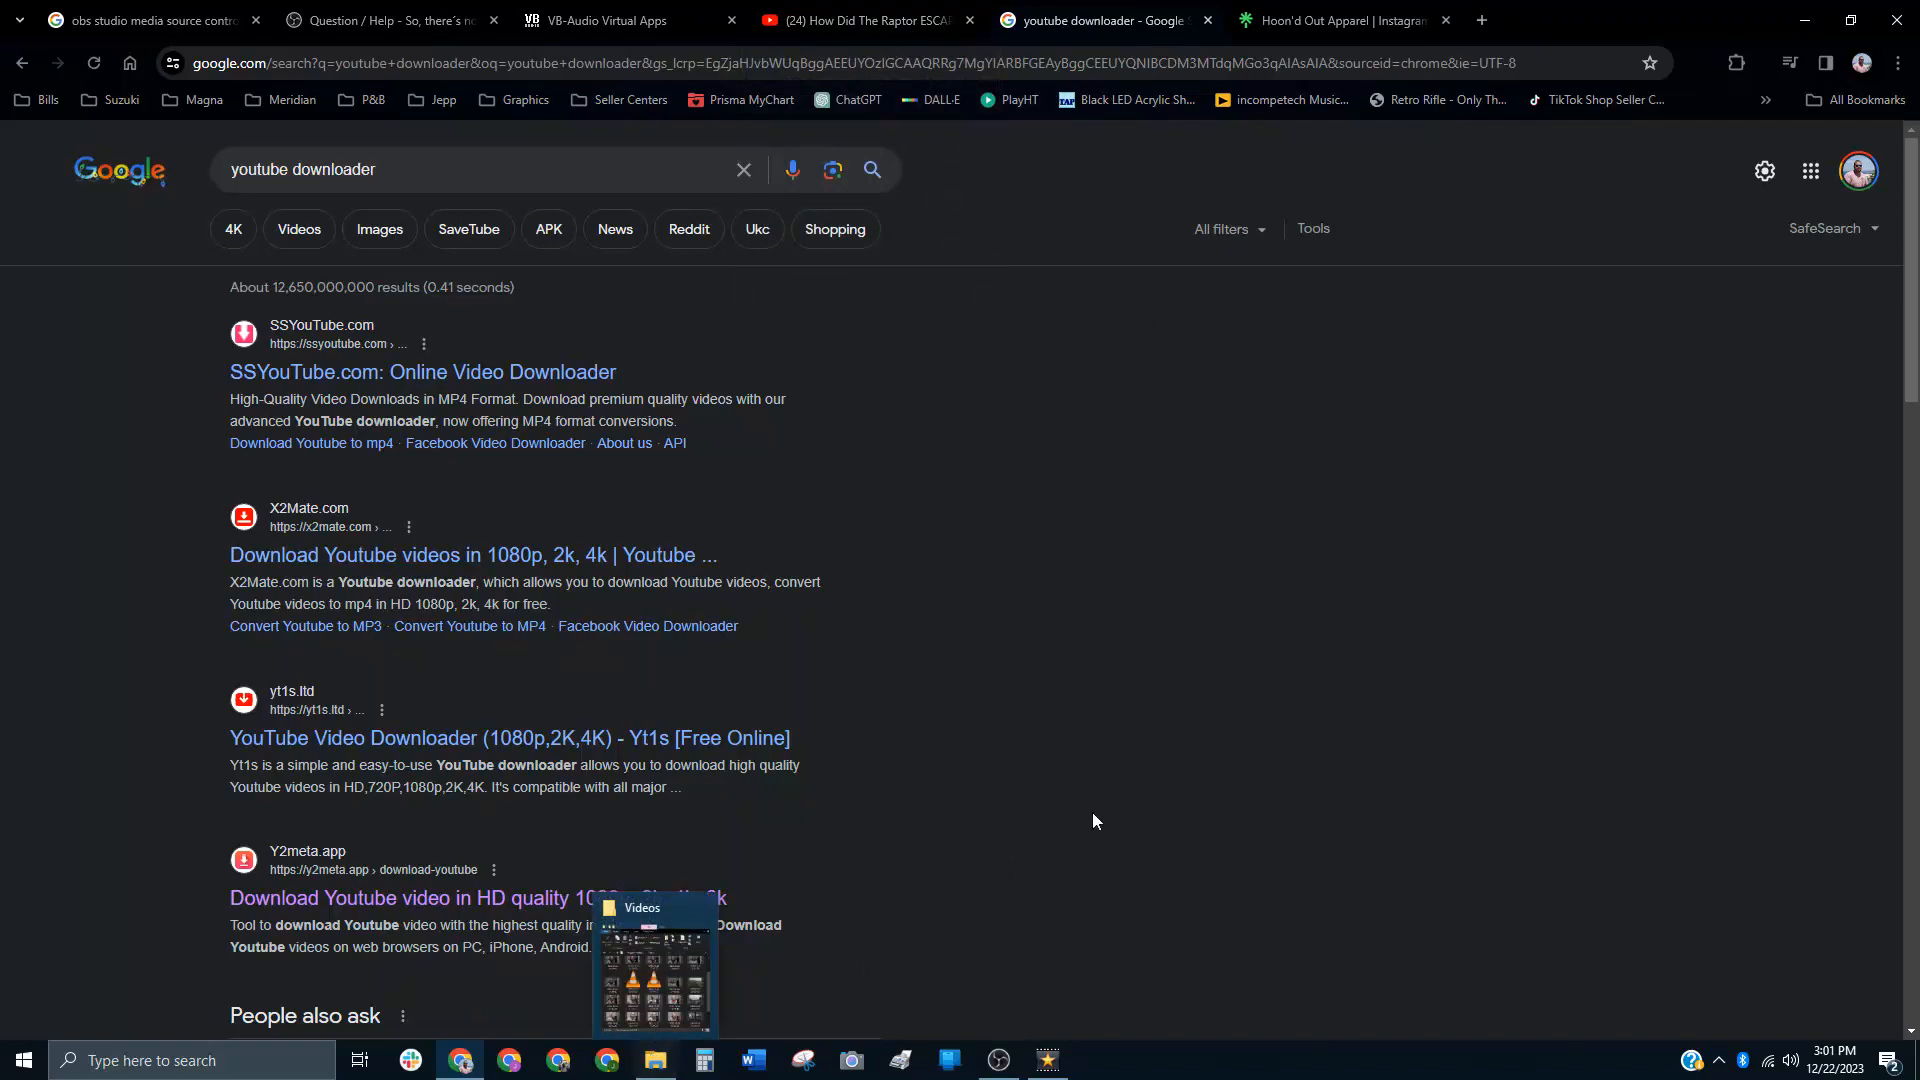
Step: Switch to OBS Studio, select the VLC Video Source in the Desktop Video Scene and look over the source types that can be added
{"action": "left_click", "coordinate": [998, 1060]}
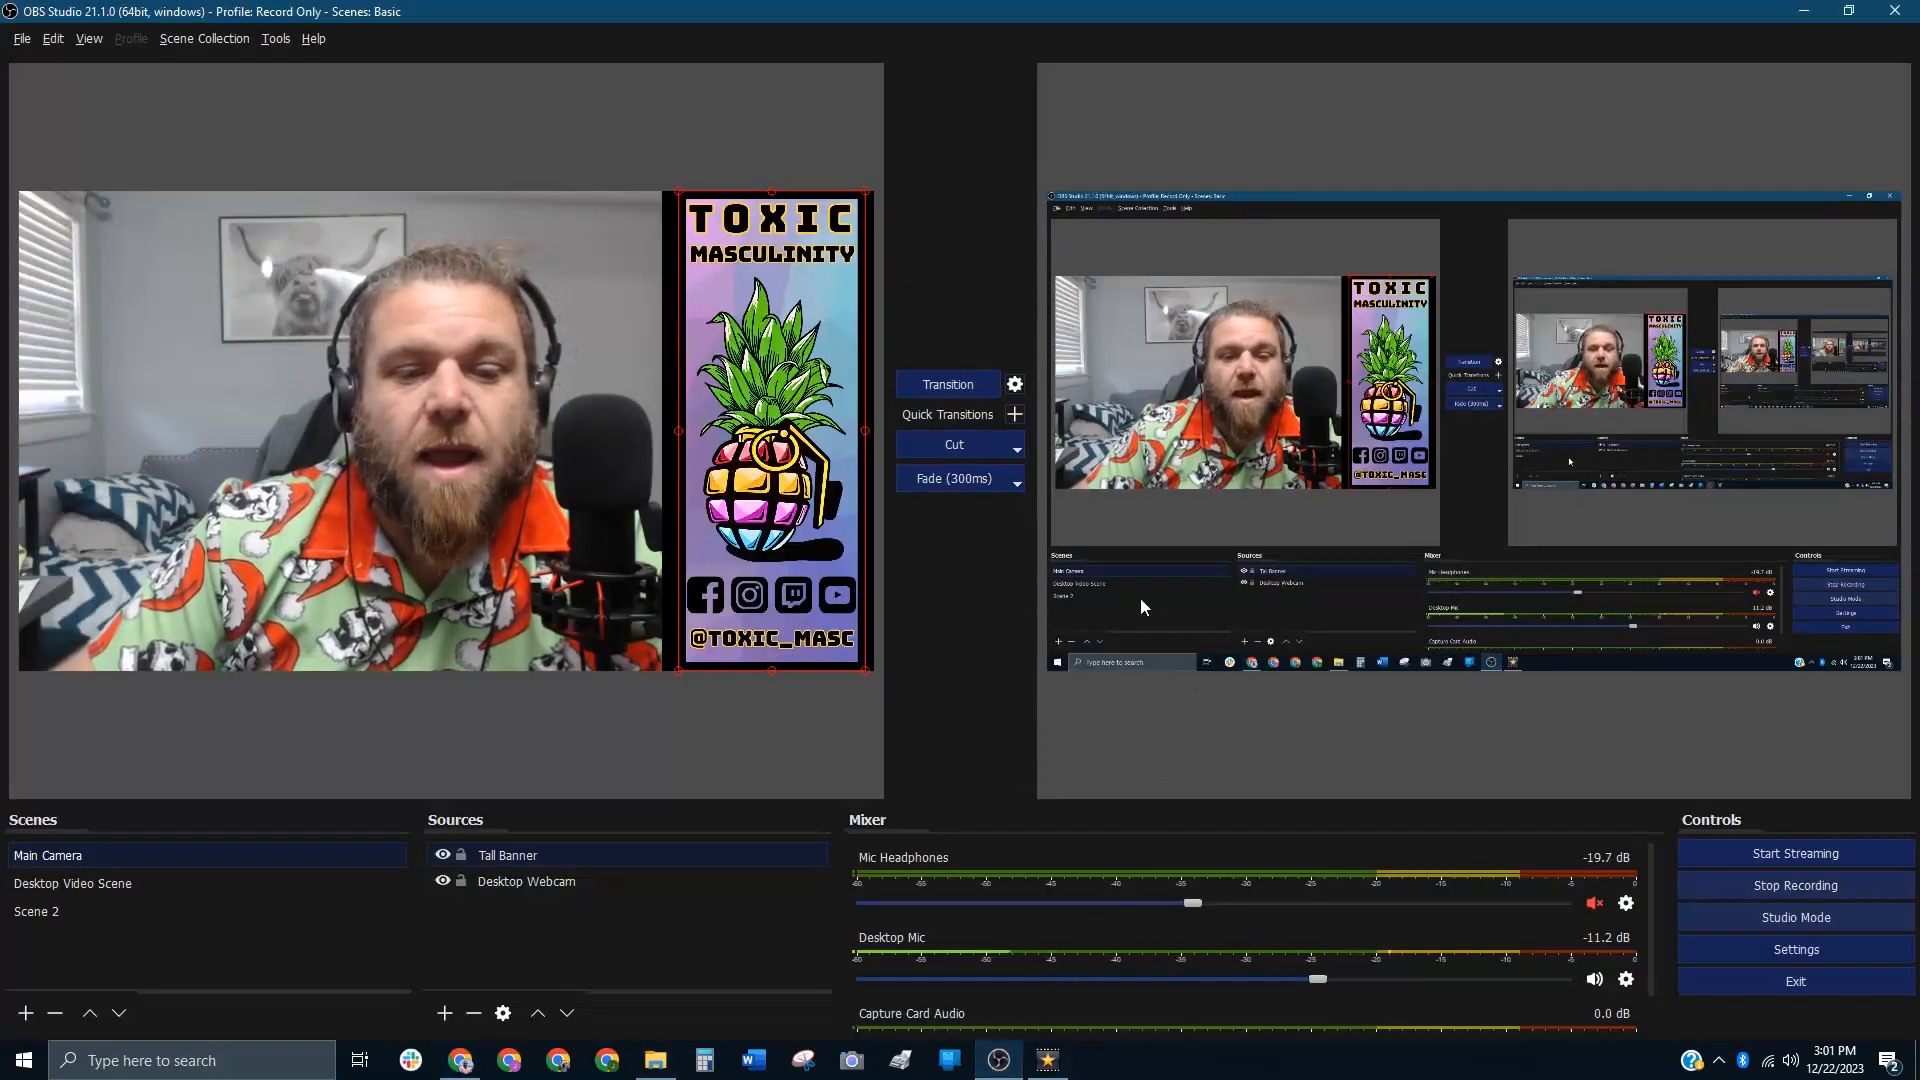
{"action": "left_click", "coordinate": [110, 885]}
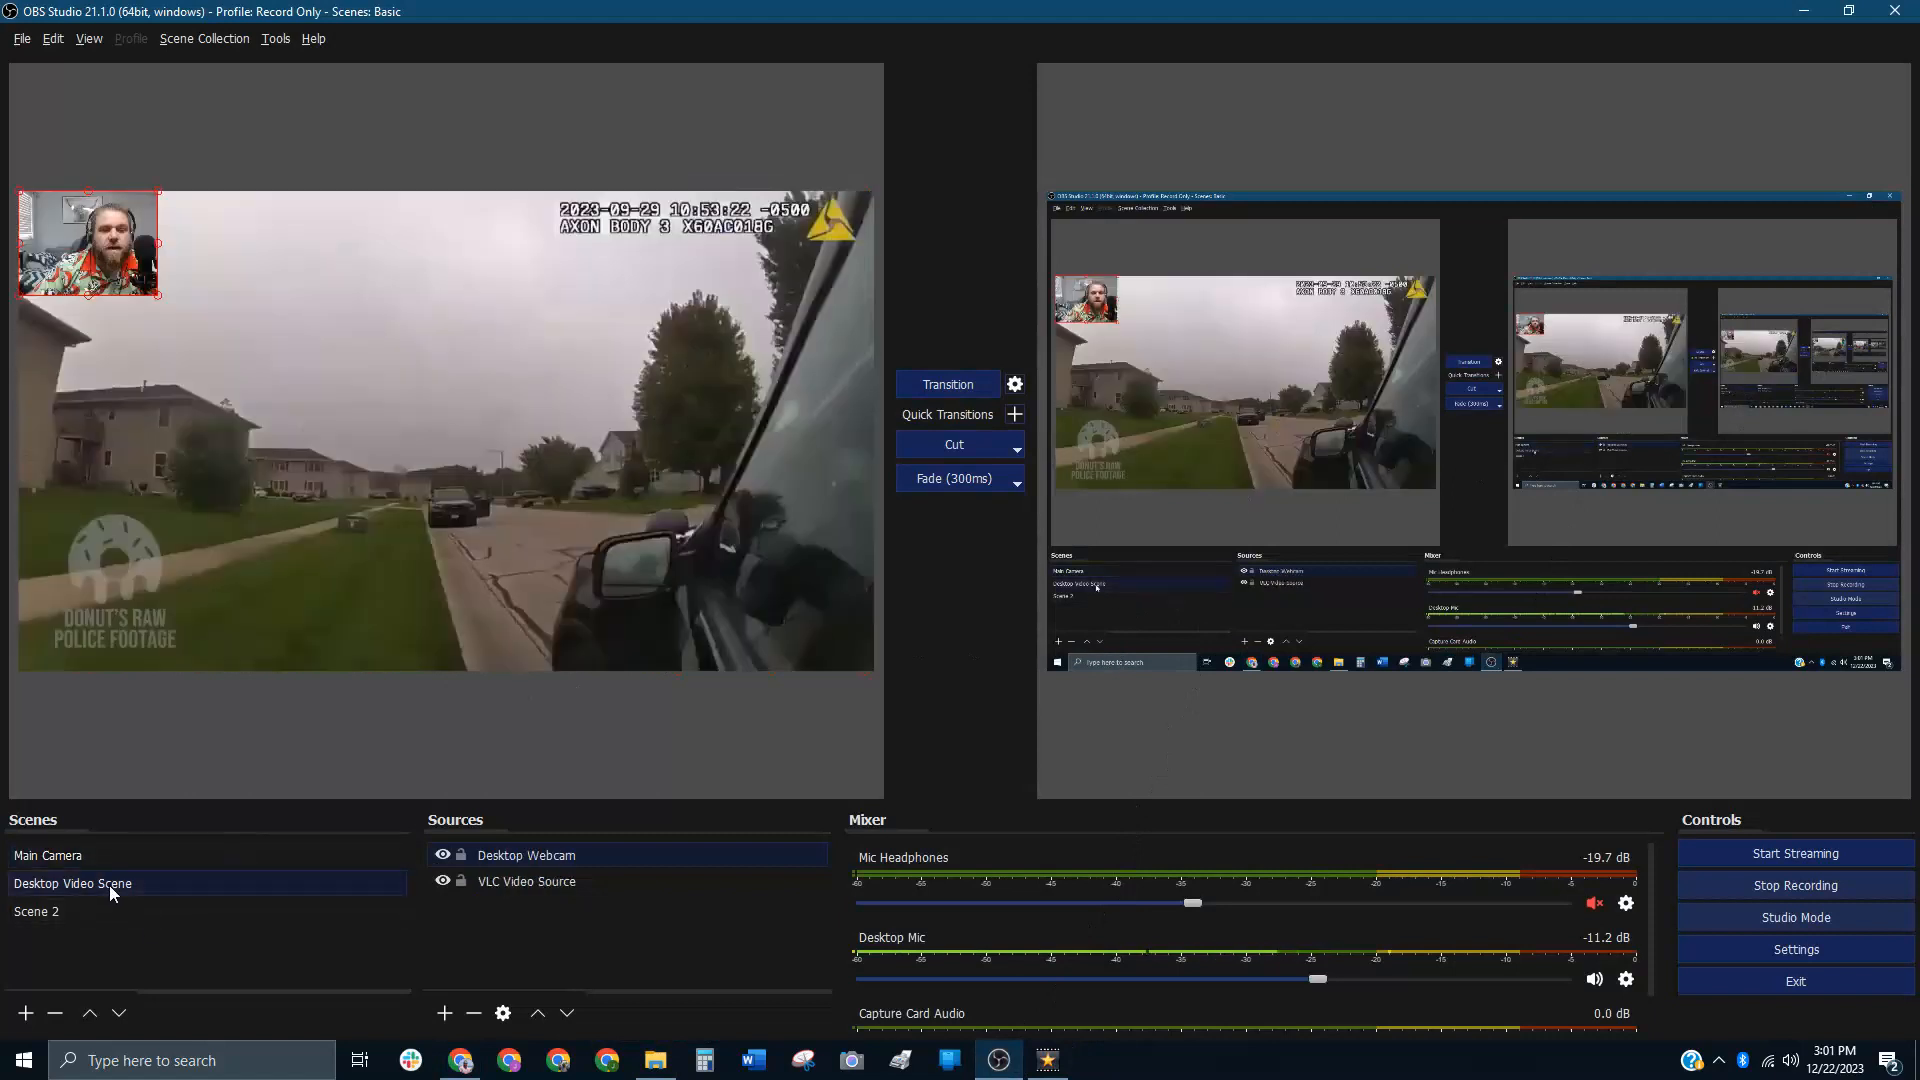
{"action": "left_click", "coordinate": [524, 881]}
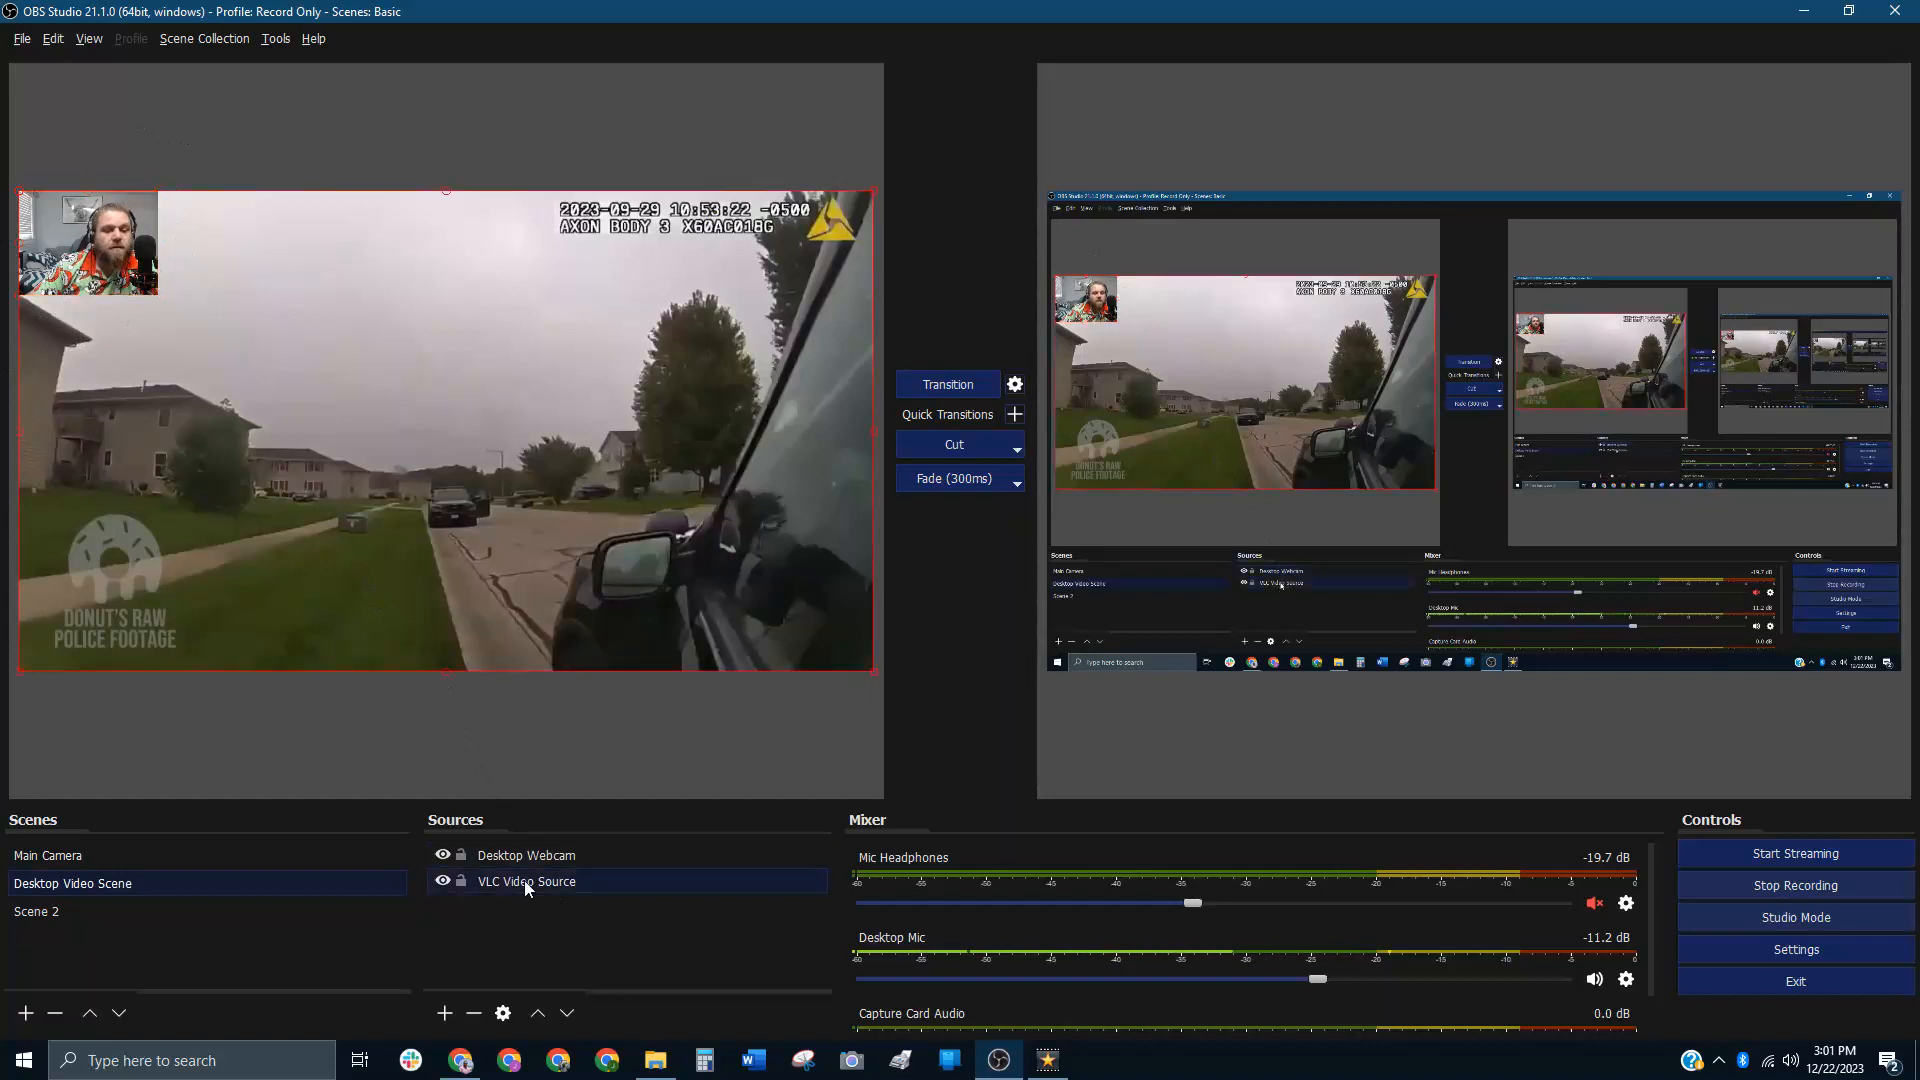
{"action": "left_click", "coordinate": [446, 1018]}
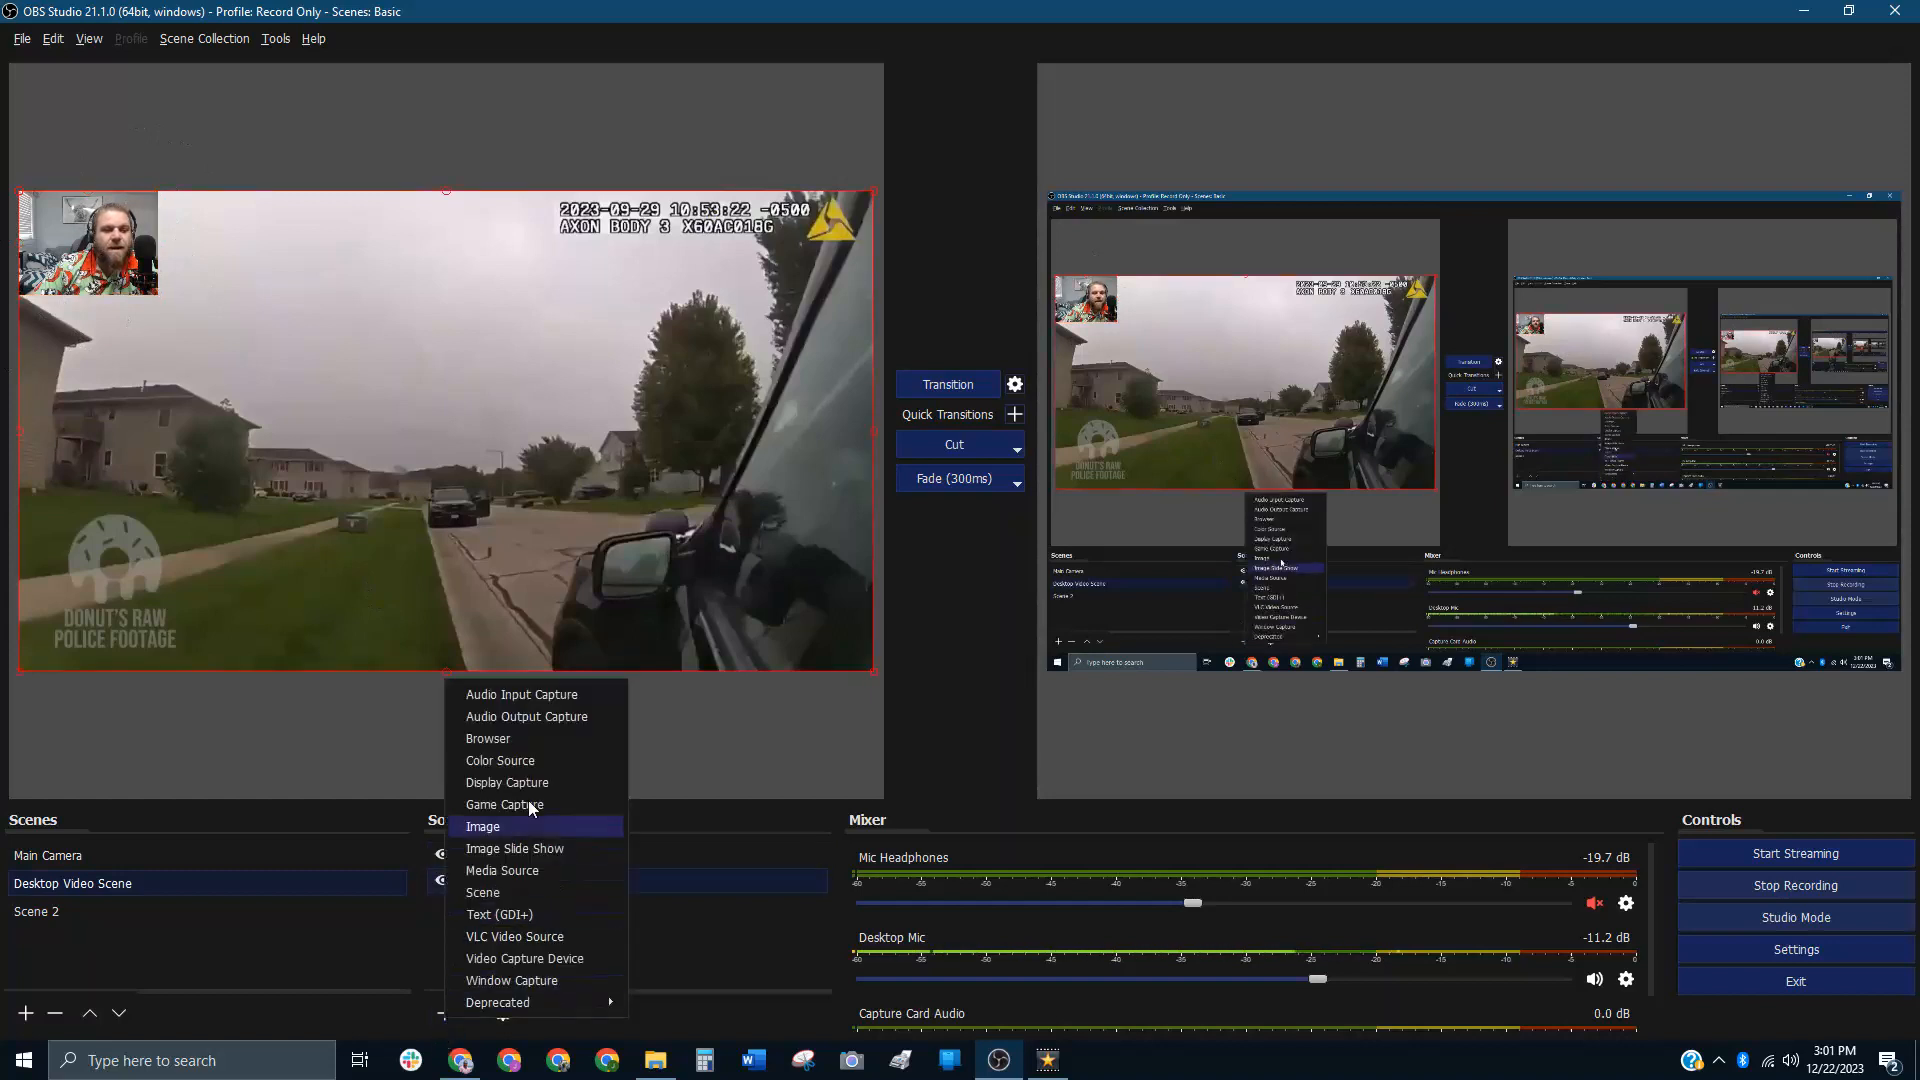
{"action": "left_click", "coordinate": [519, 937]}
Step: Review the VLC Video Source's properties, including its visibility behavior options and playlist, and close them without changes
{"action": "right_click", "coordinate": [524, 885]}
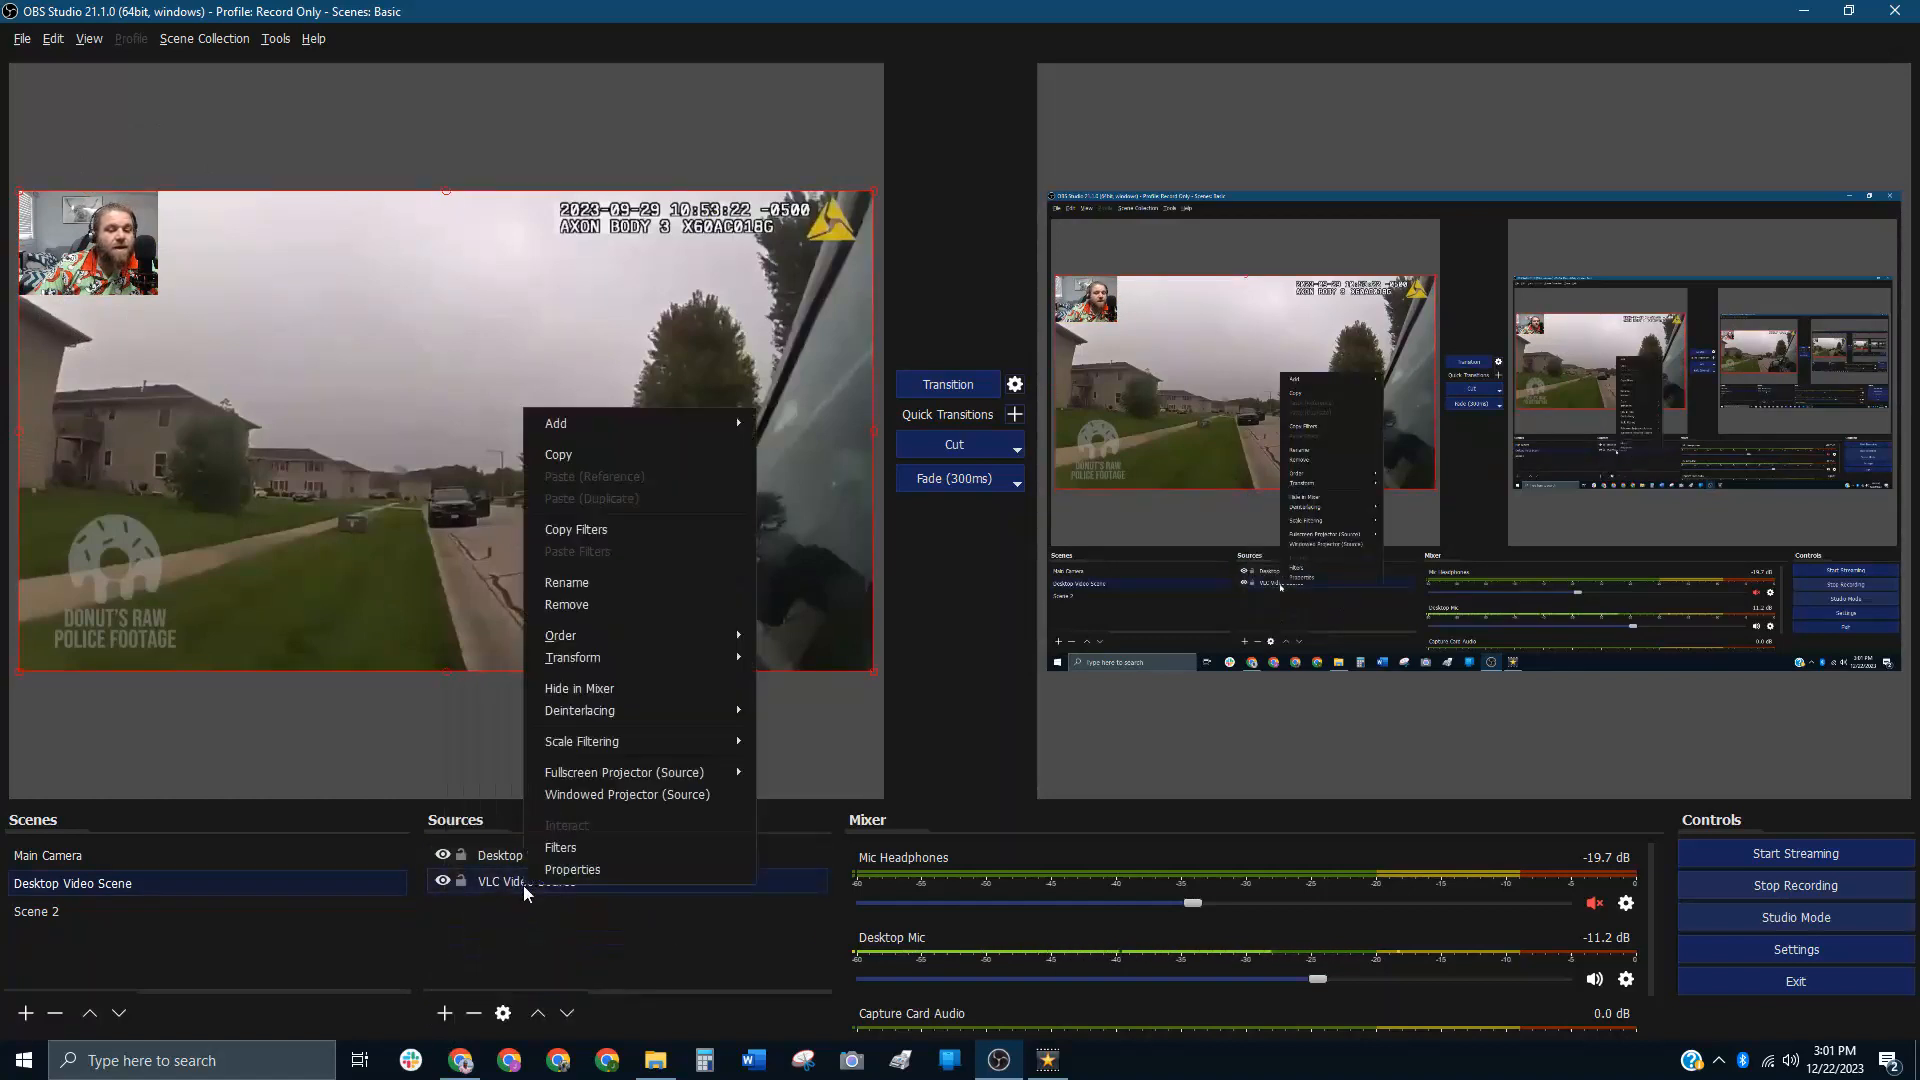
{"action": "left_click", "coordinate": [571, 869]}
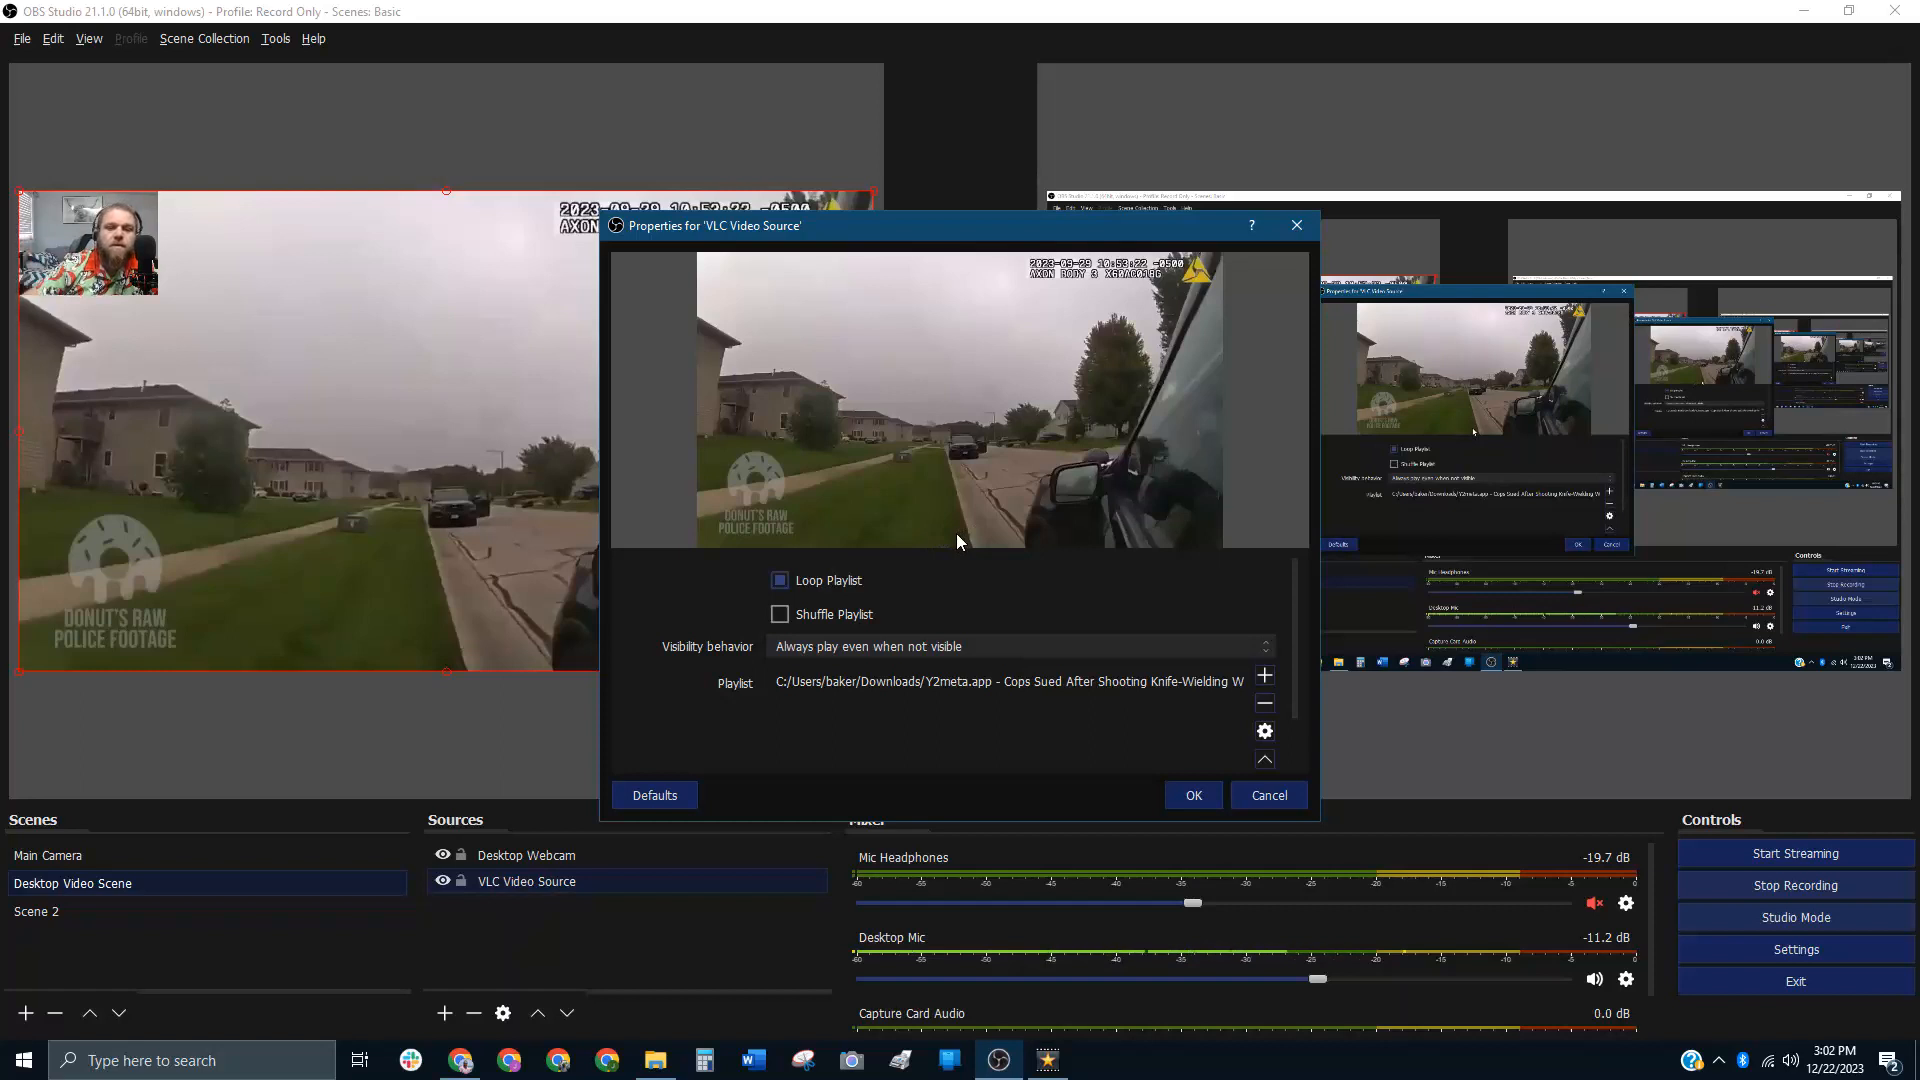
{"action": "left_click", "coordinate": [1264, 647]}
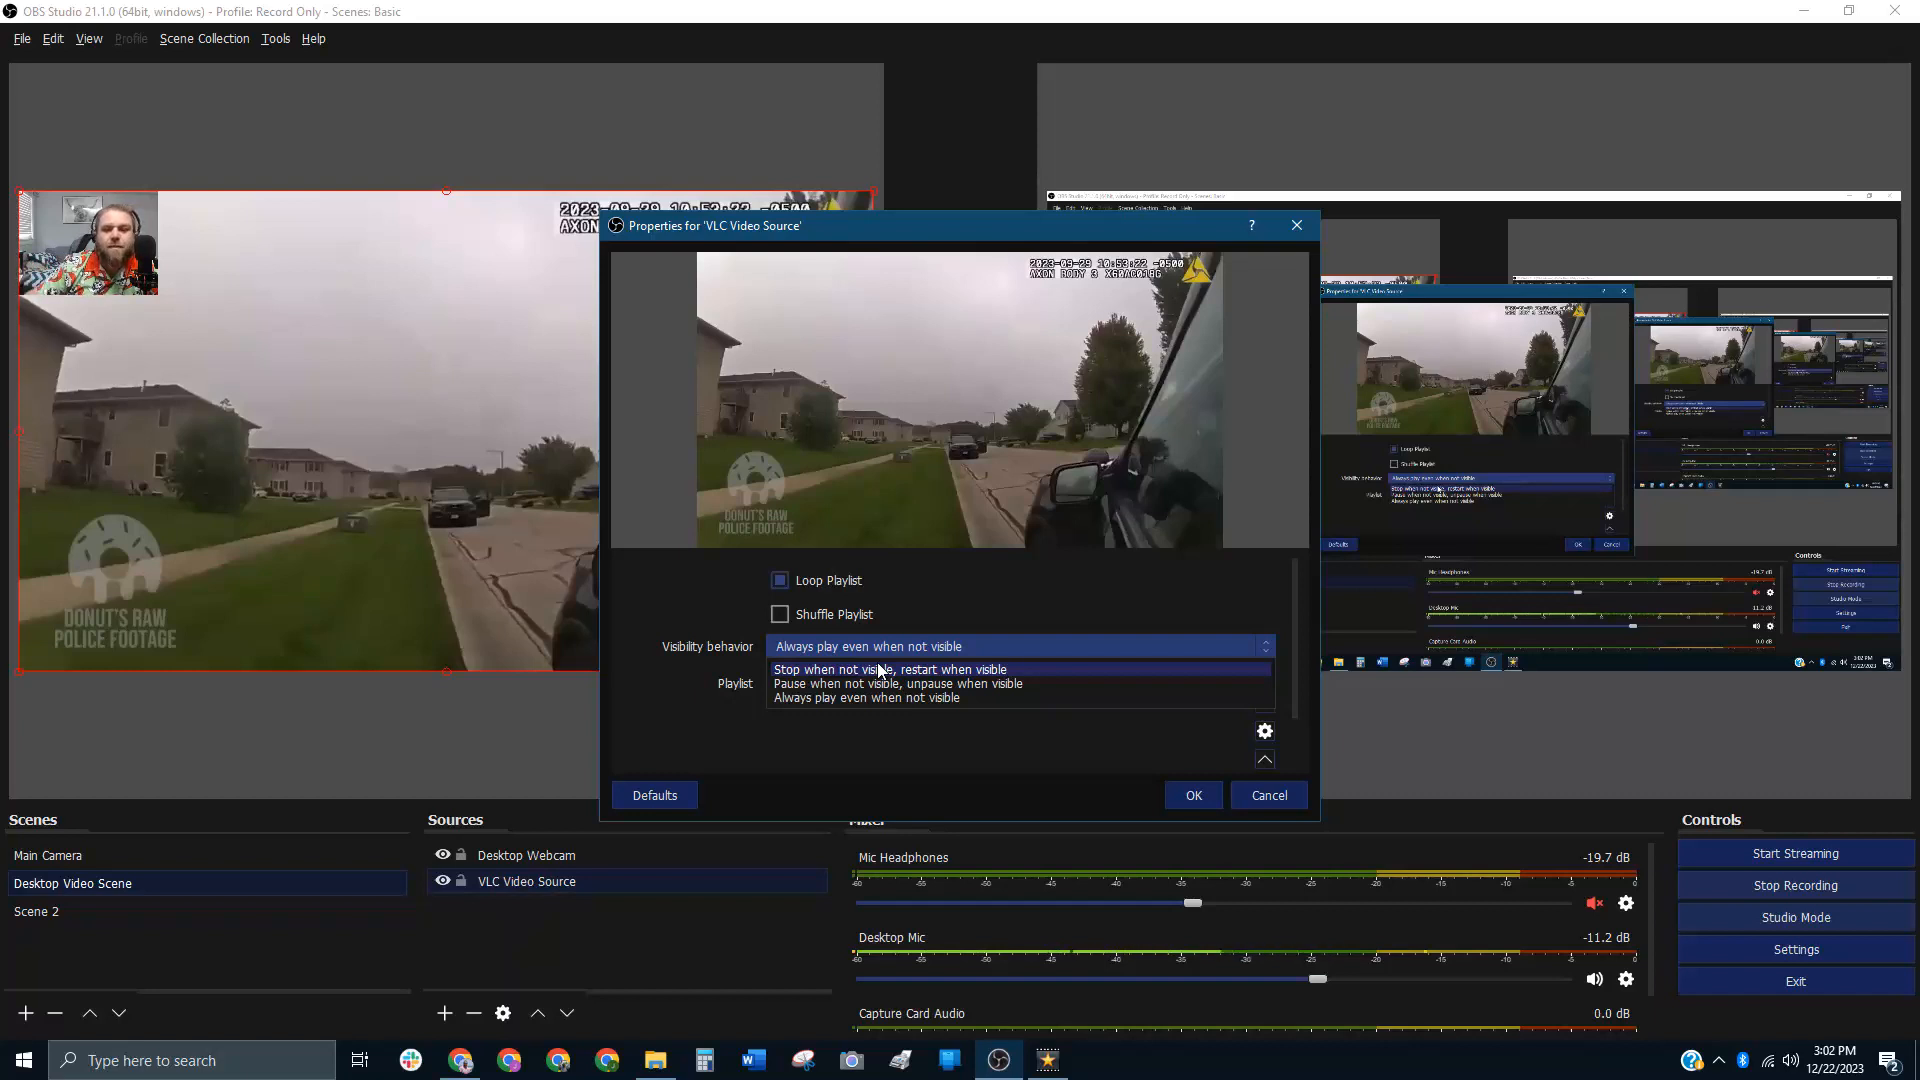
{"action": "left_click", "coordinate": [882, 723]}
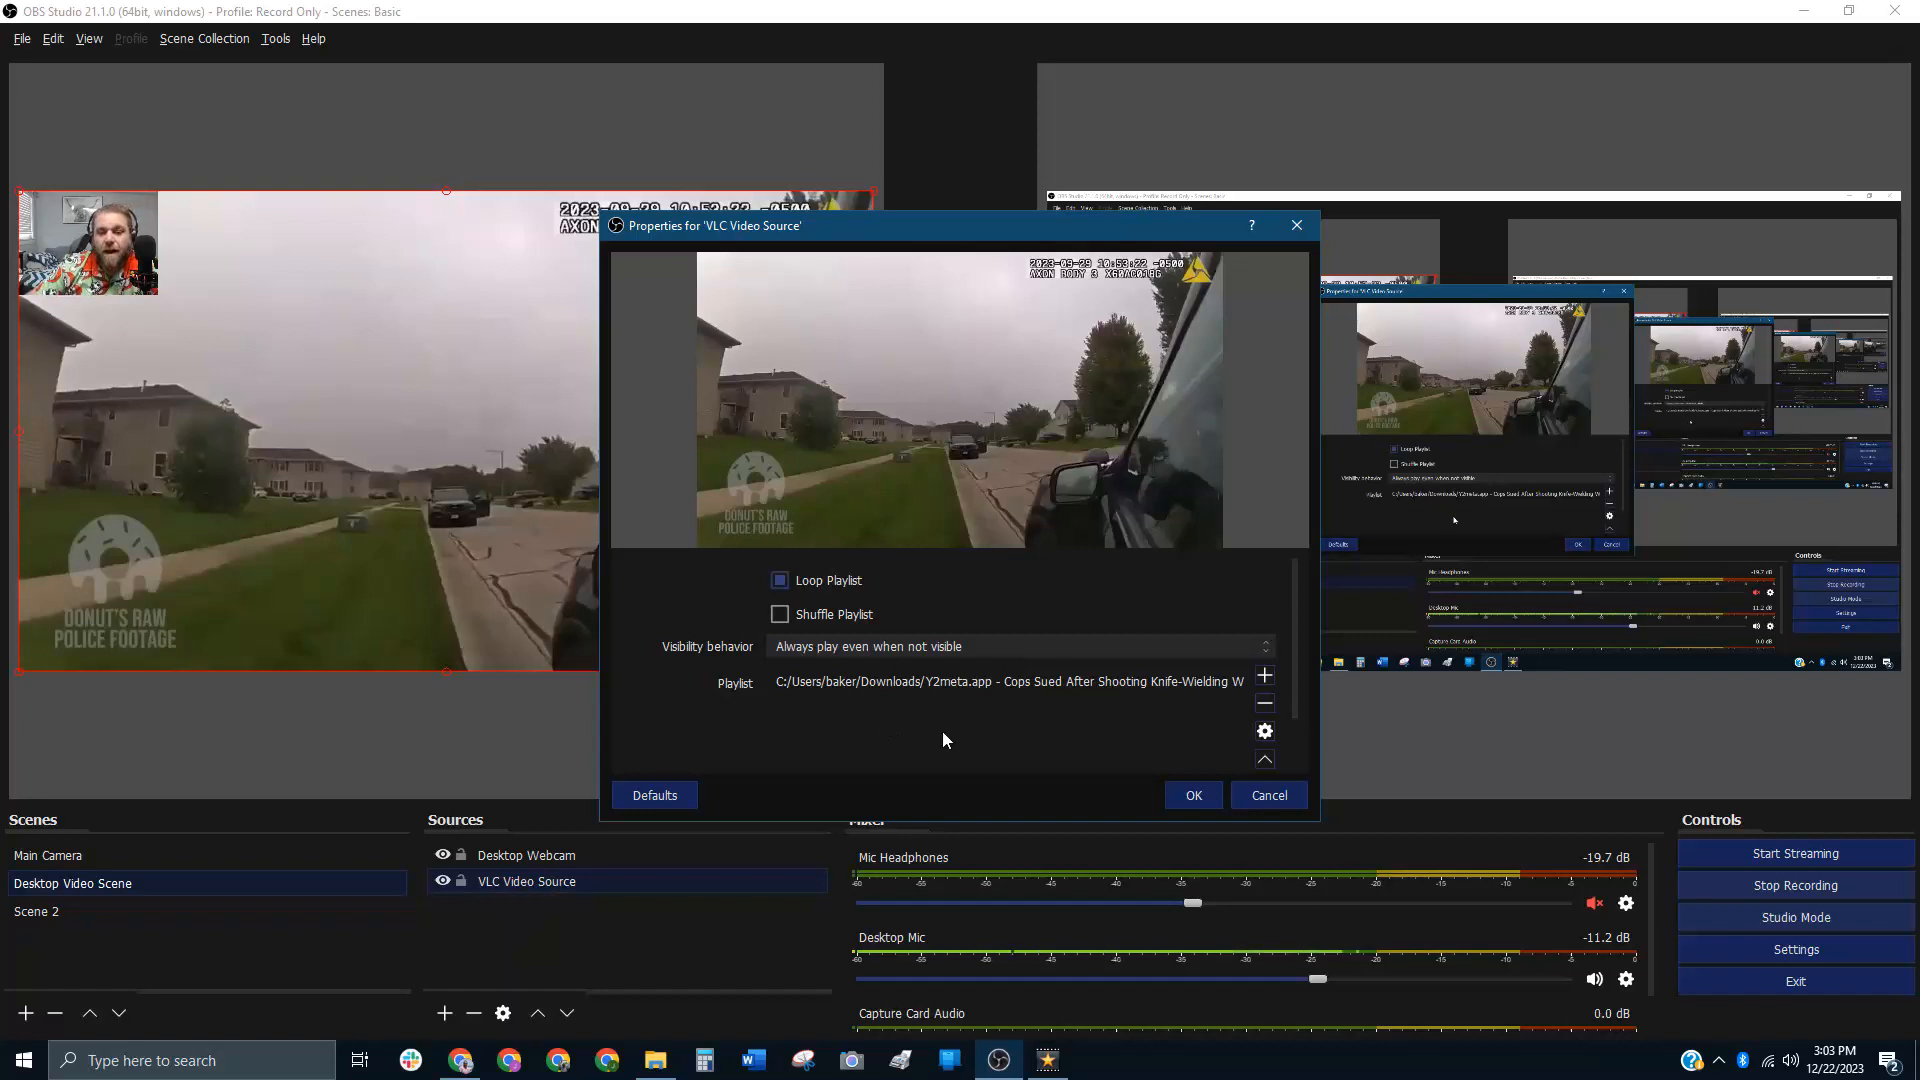
{"action": "left_click", "coordinate": [1267, 794]}
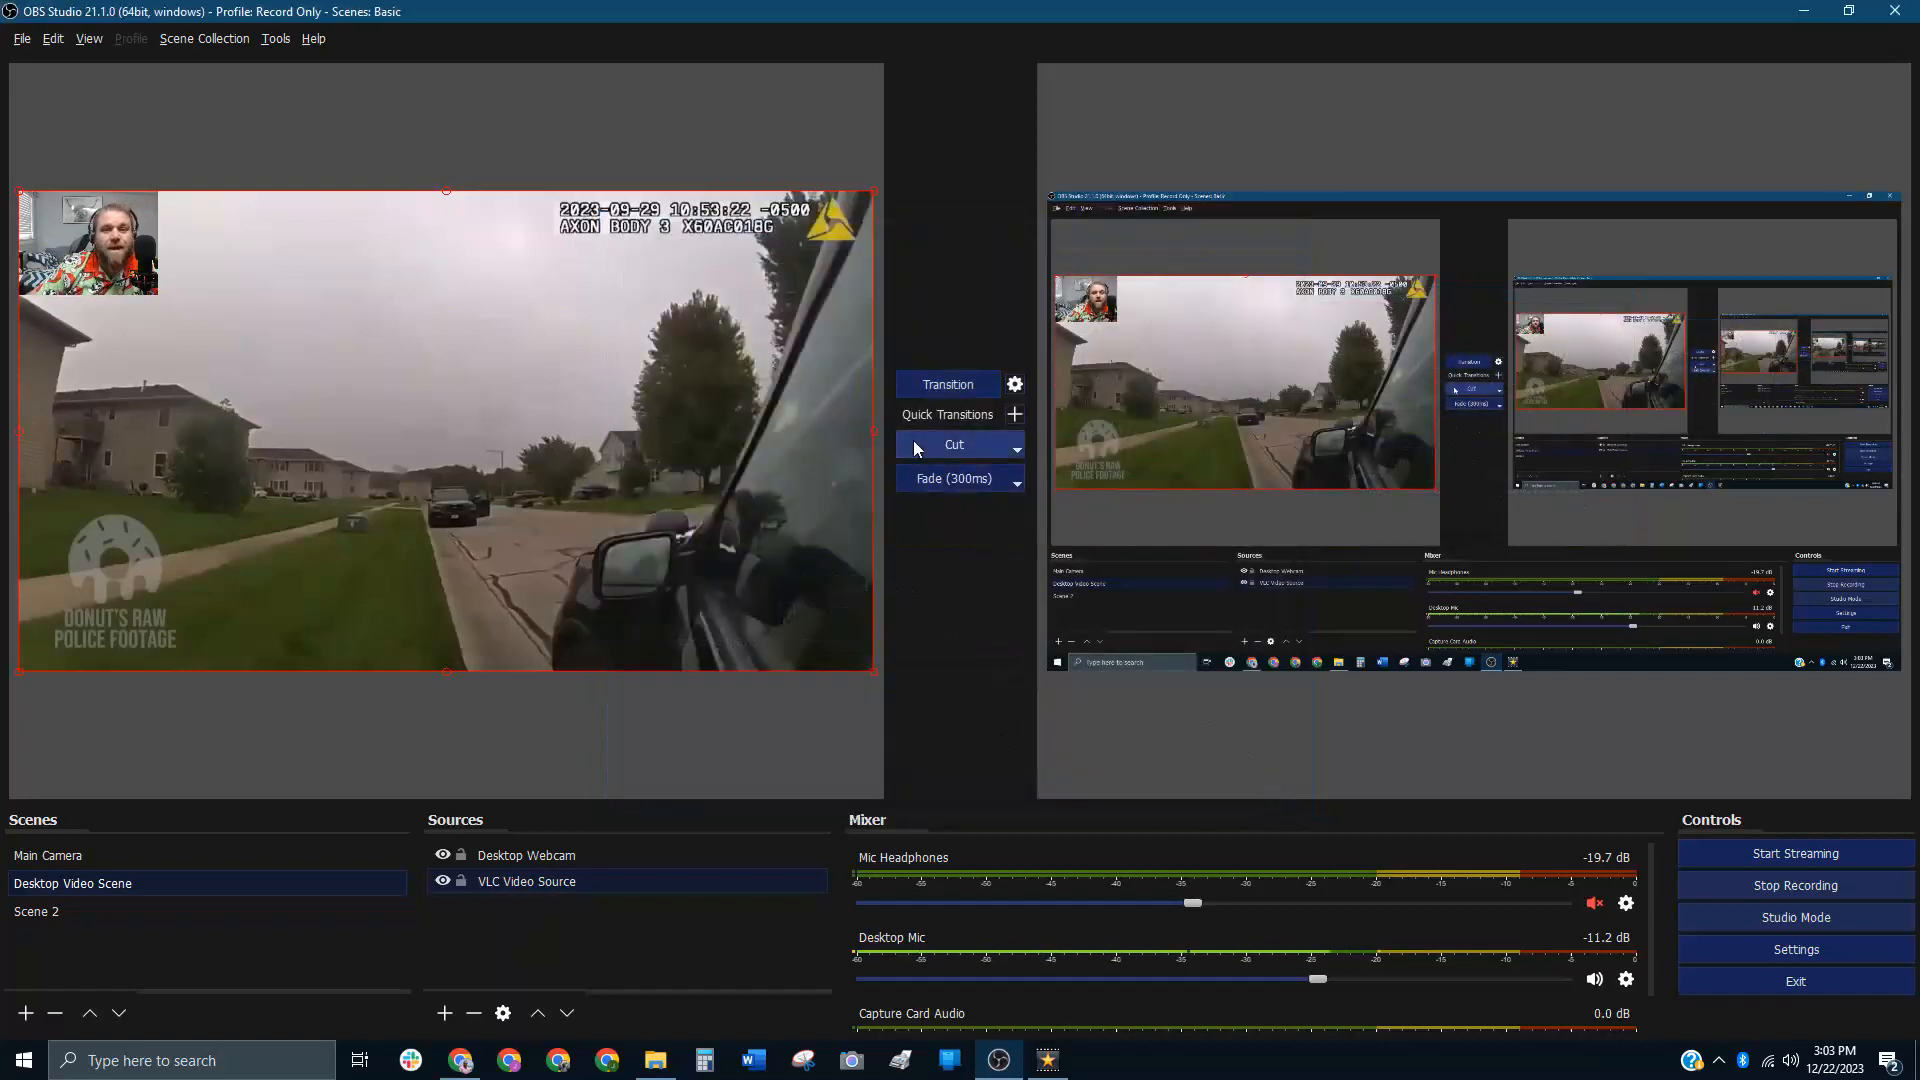
Step: Check the list of docks that can be shown in the interface
{"action": "left_click", "coordinate": [89, 42]}
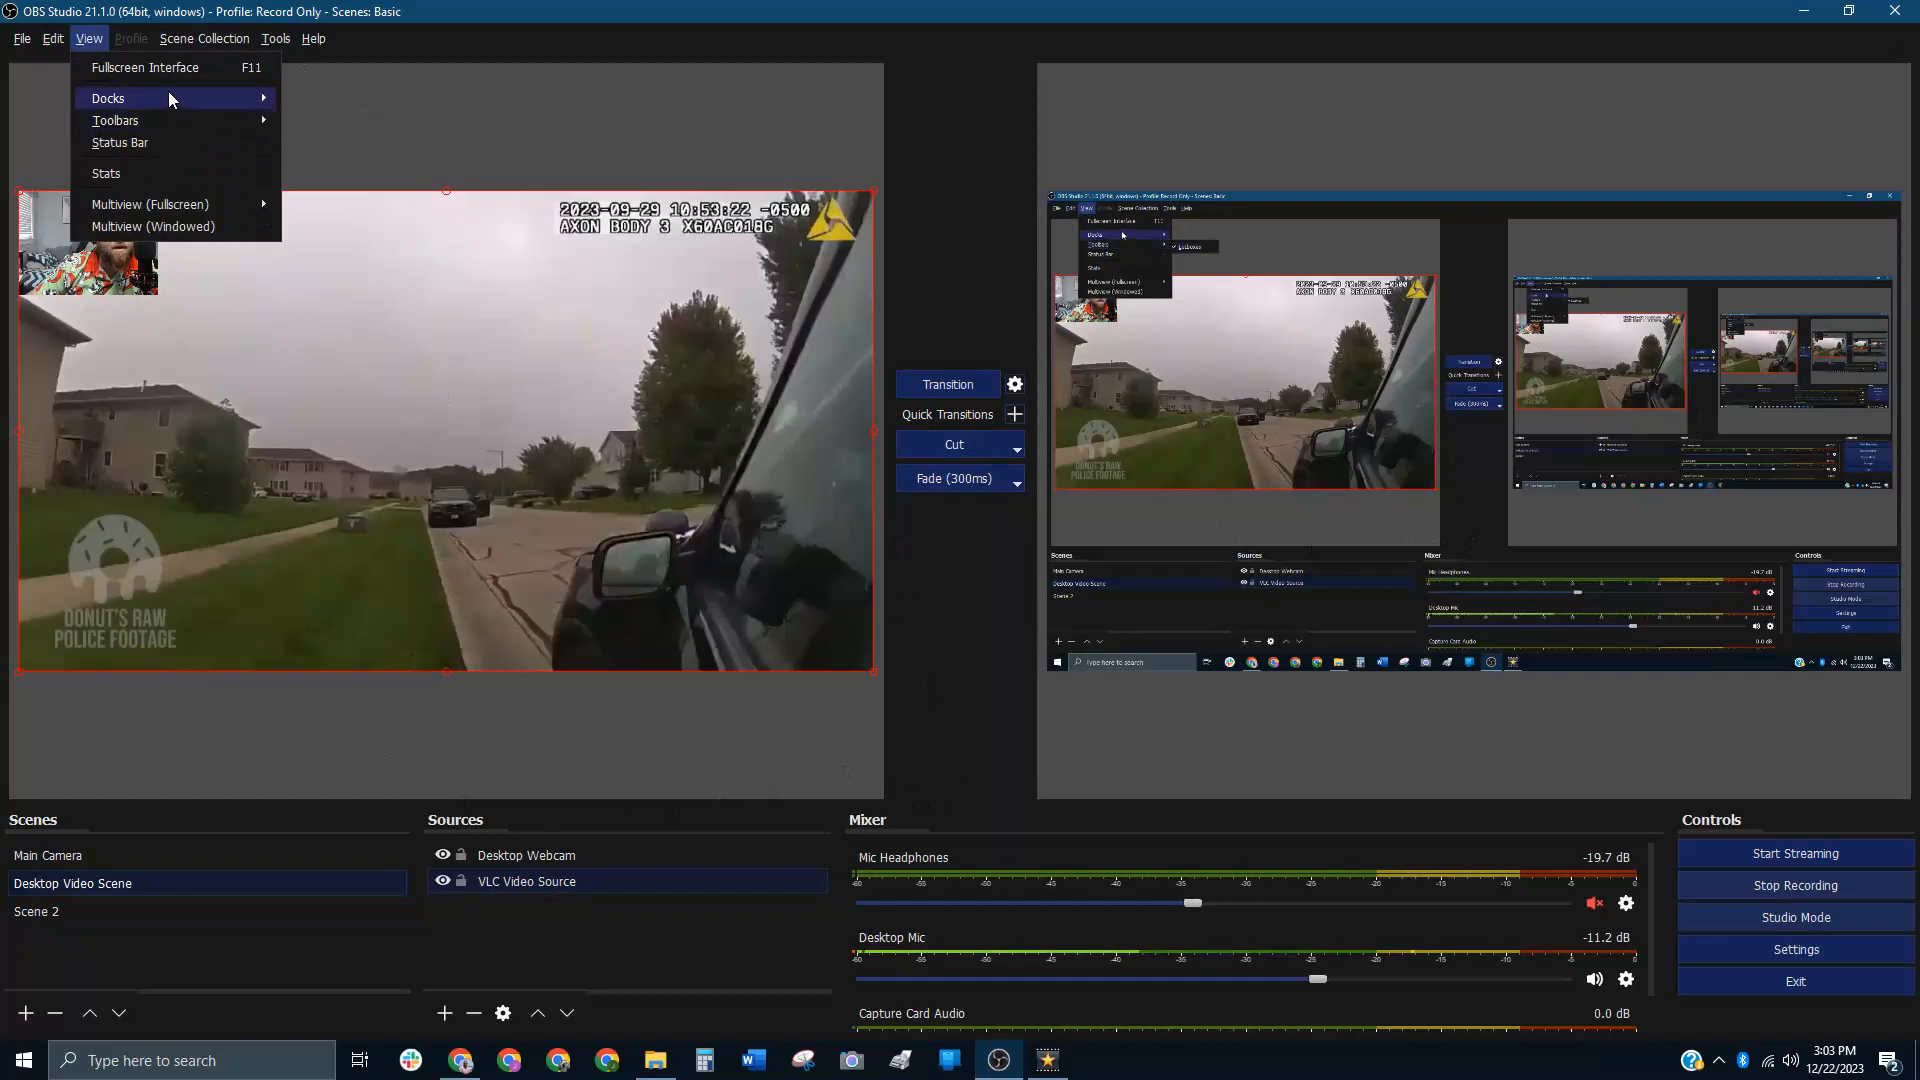
{"action": "mouse_move", "coordinate": [170, 97]}
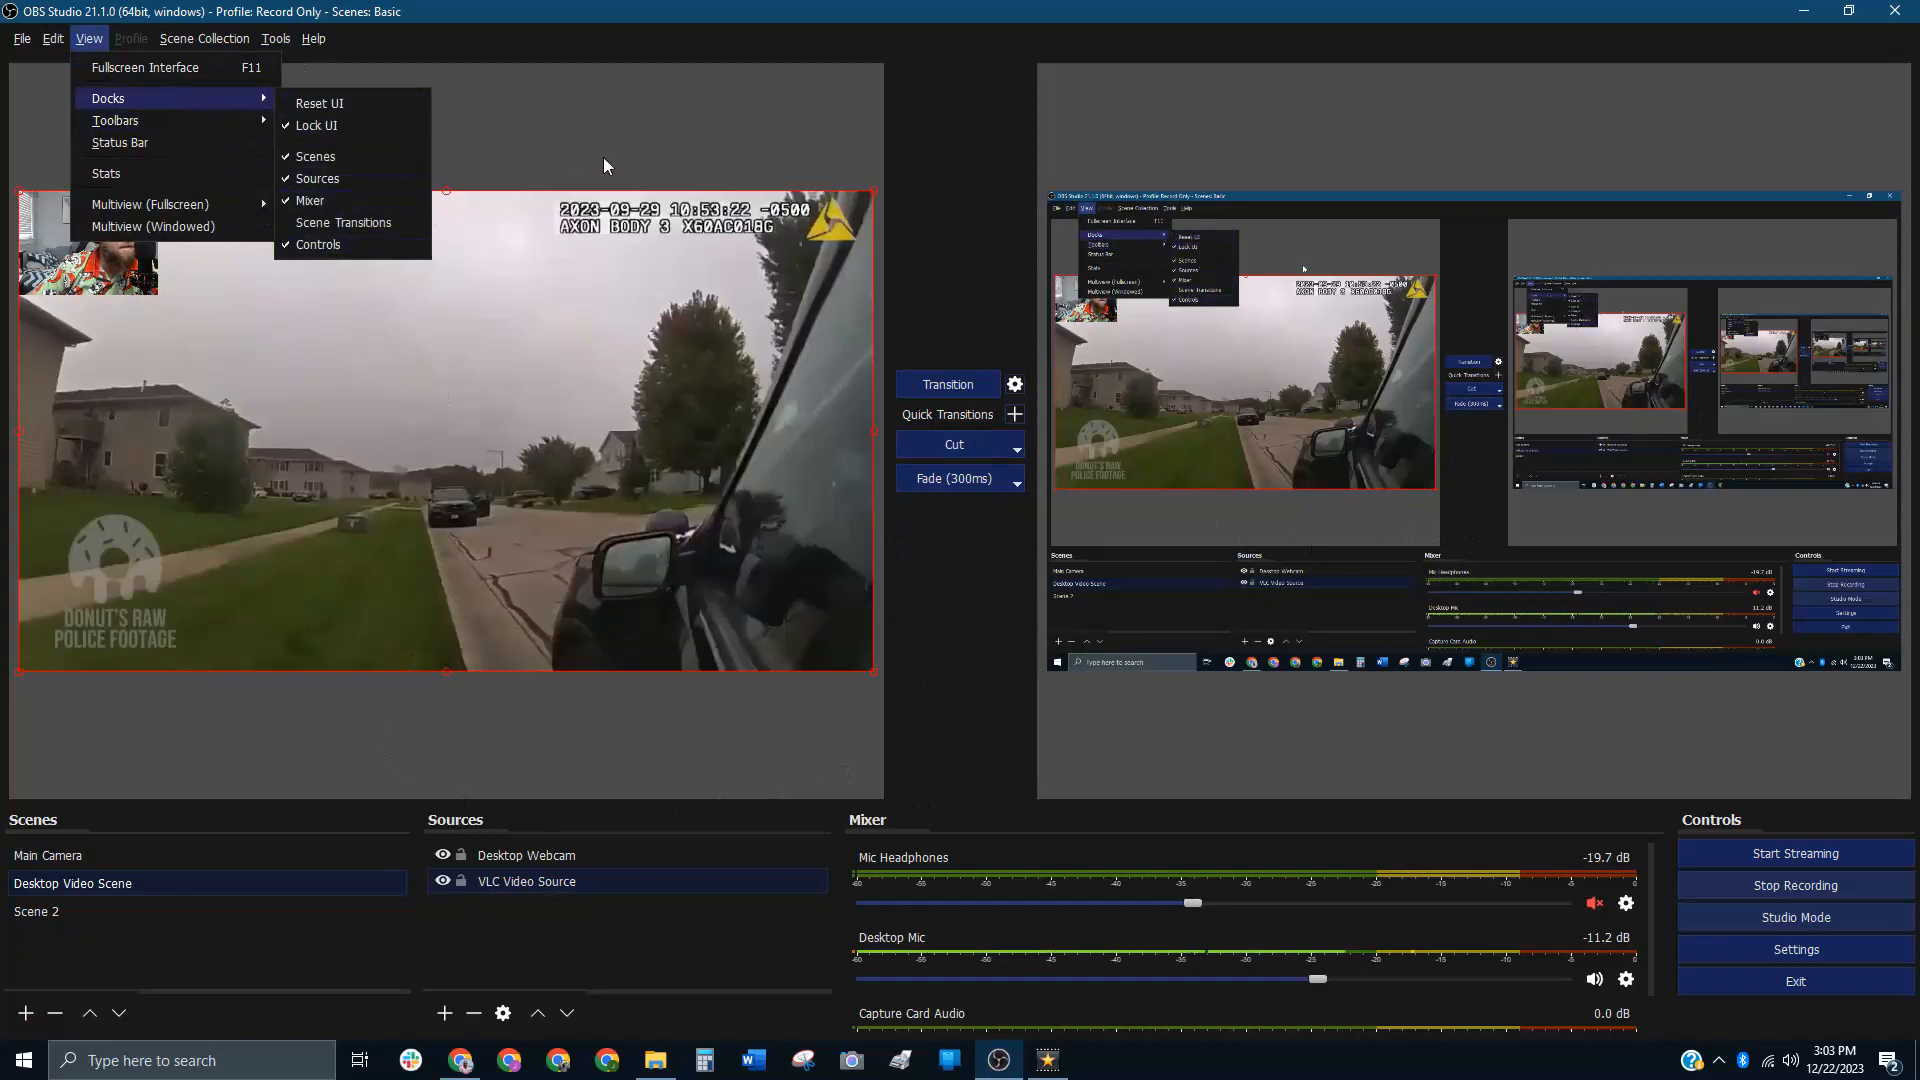
{"action": "left_click", "coordinate": [778, 51]}
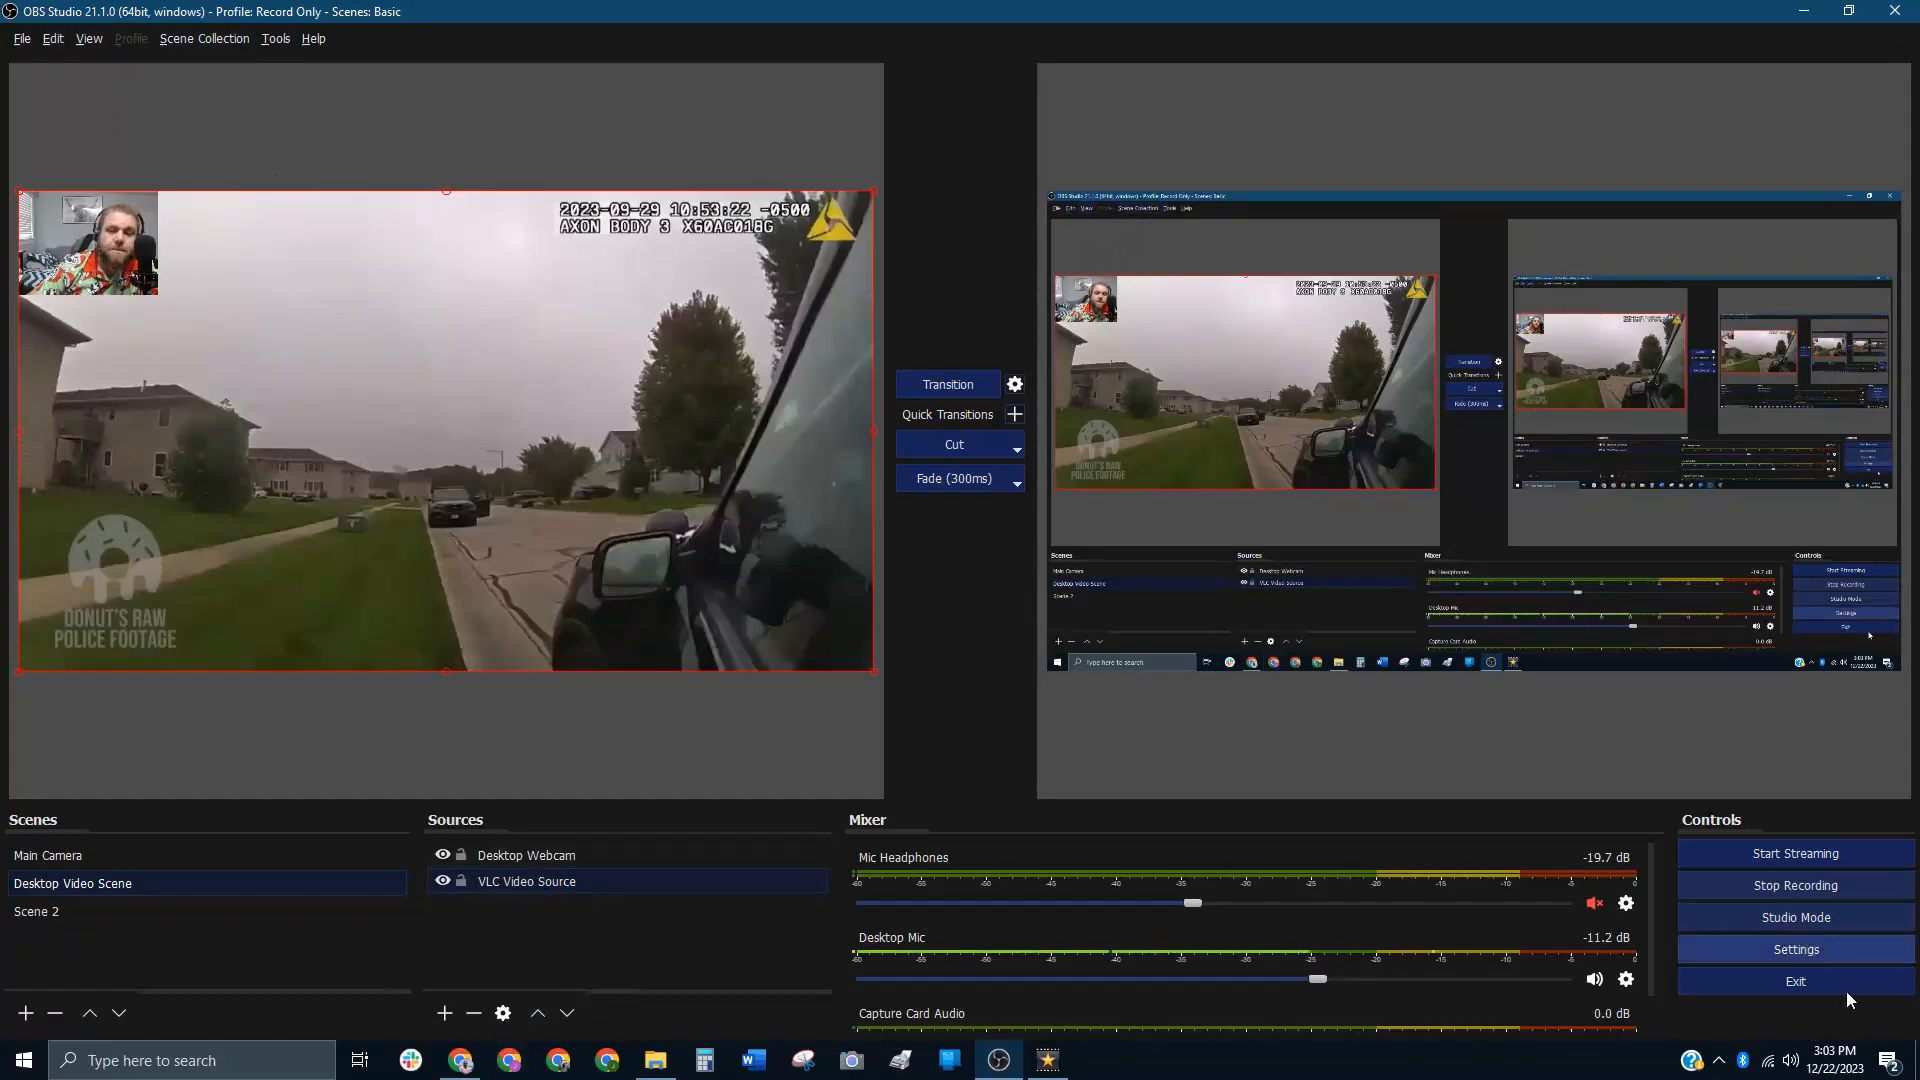
Step: Review the hotkeys assigned to the VLC Video Source in the settings and close them without changes
{"action": "left_click", "coordinate": [1800, 950]}
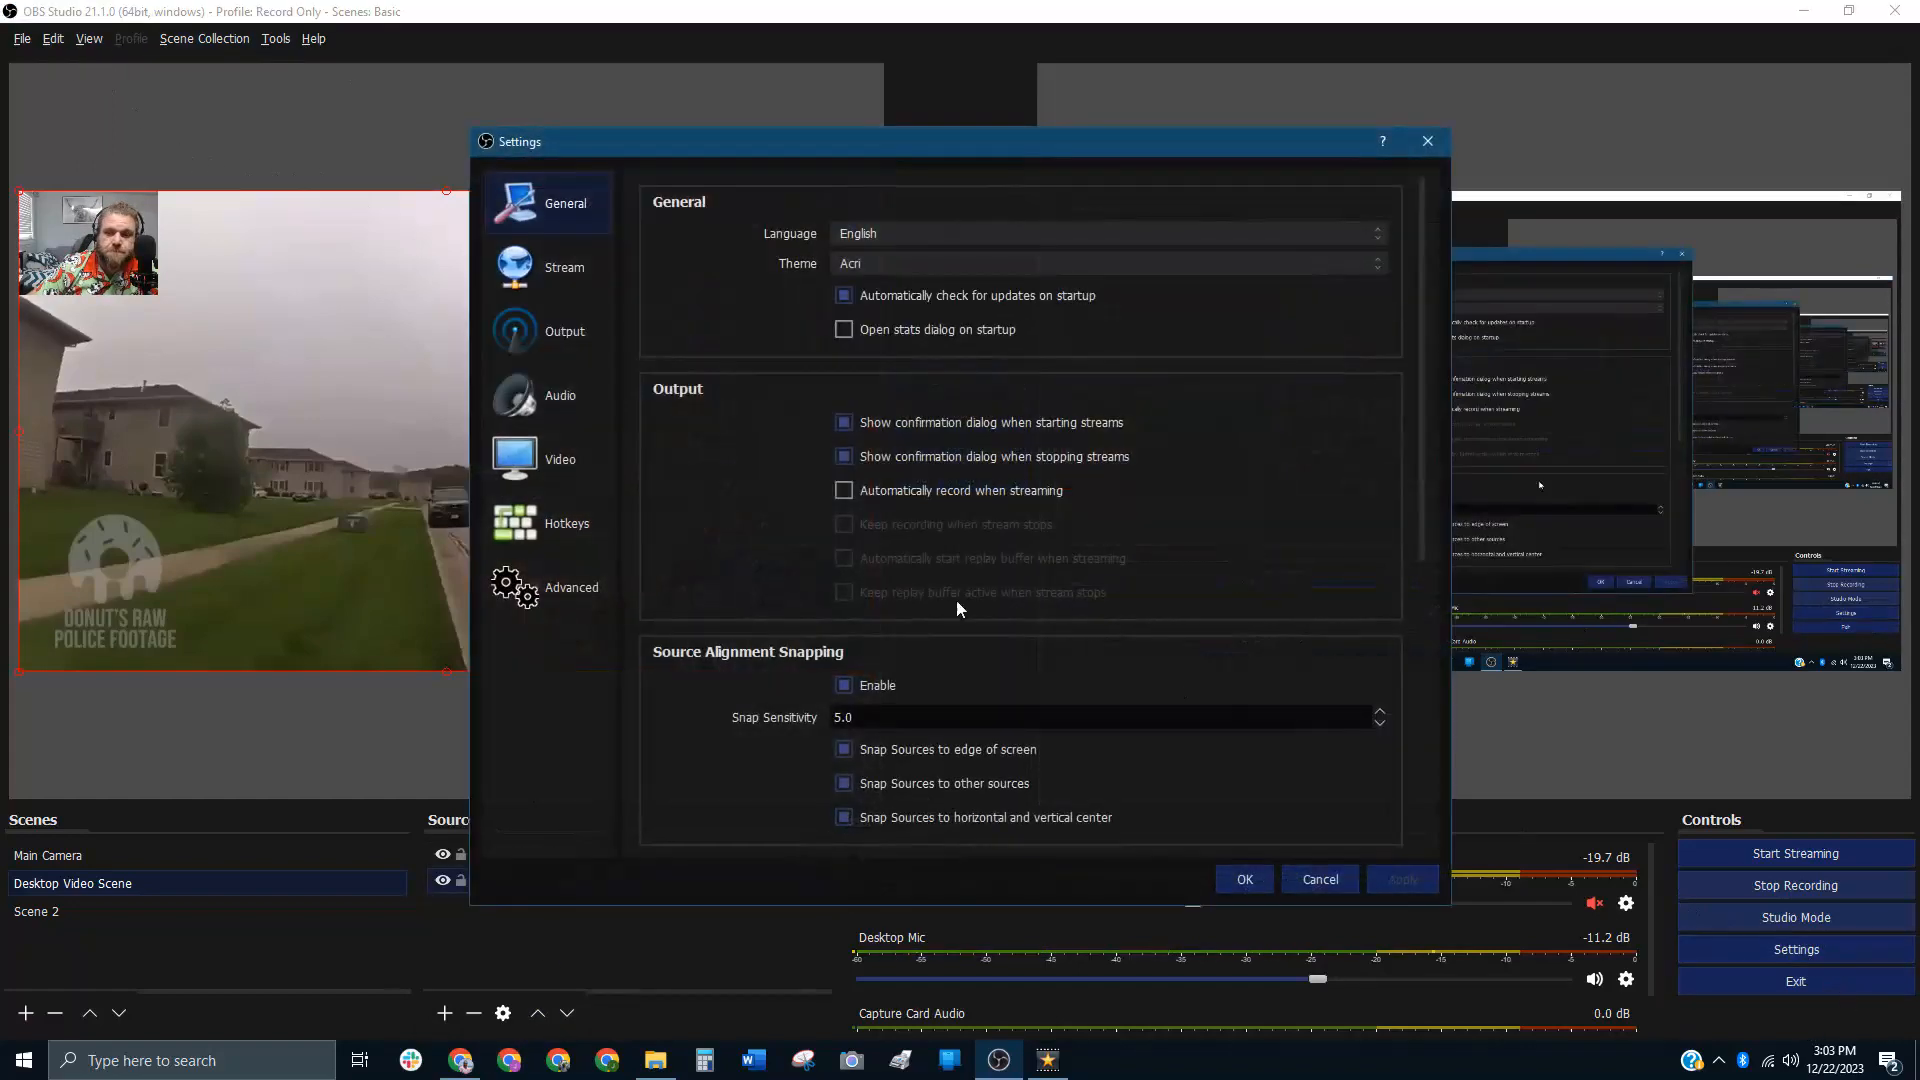
{"action": "left_click", "coordinate": [542, 527]}
{"action": "scroll", "coordinate": [1211, 630], "scroll_direction": "down", "scroll_amount": 5}
{"action": "scroll", "coordinate": [1200, 645], "scroll_direction": "down", "scroll_amount": 8}
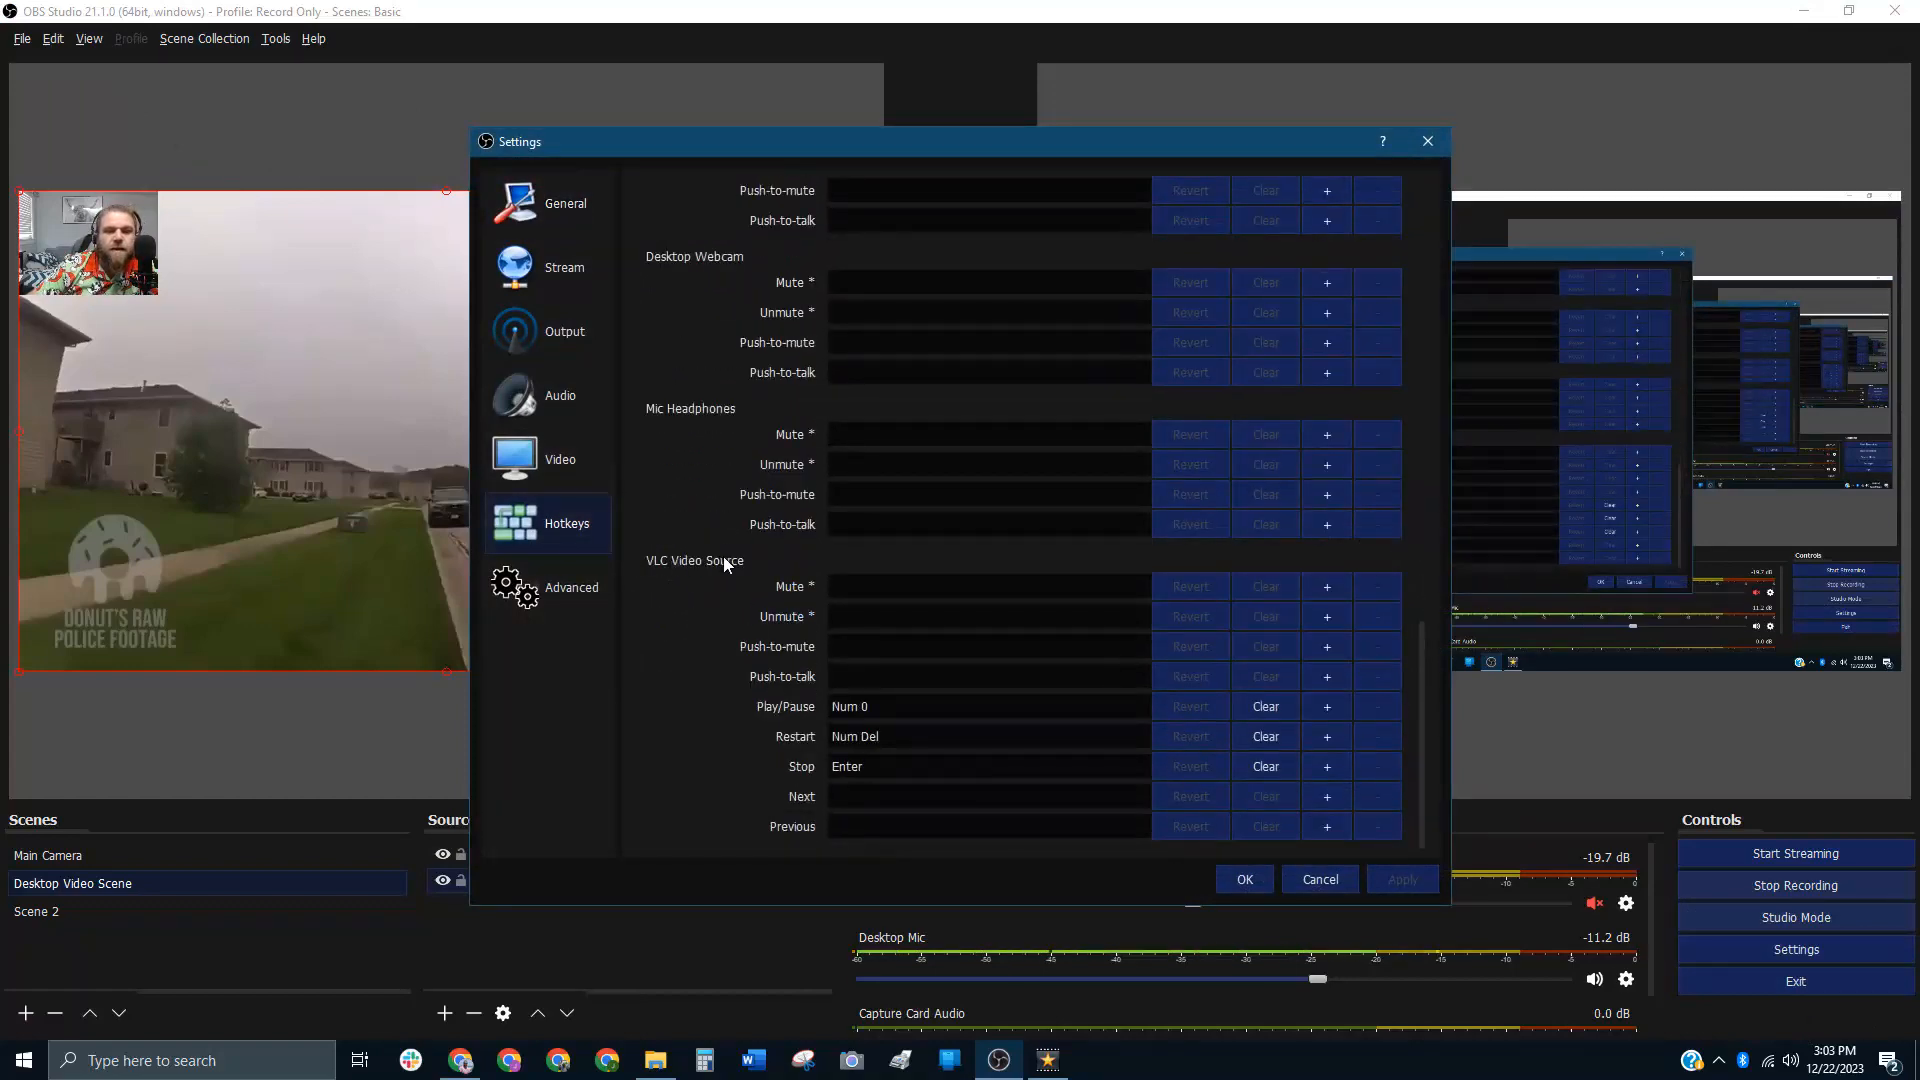
{"action": "scroll", "coordinate": [802, 624], "scroll_direction": "up", "scroll_amount": 15}
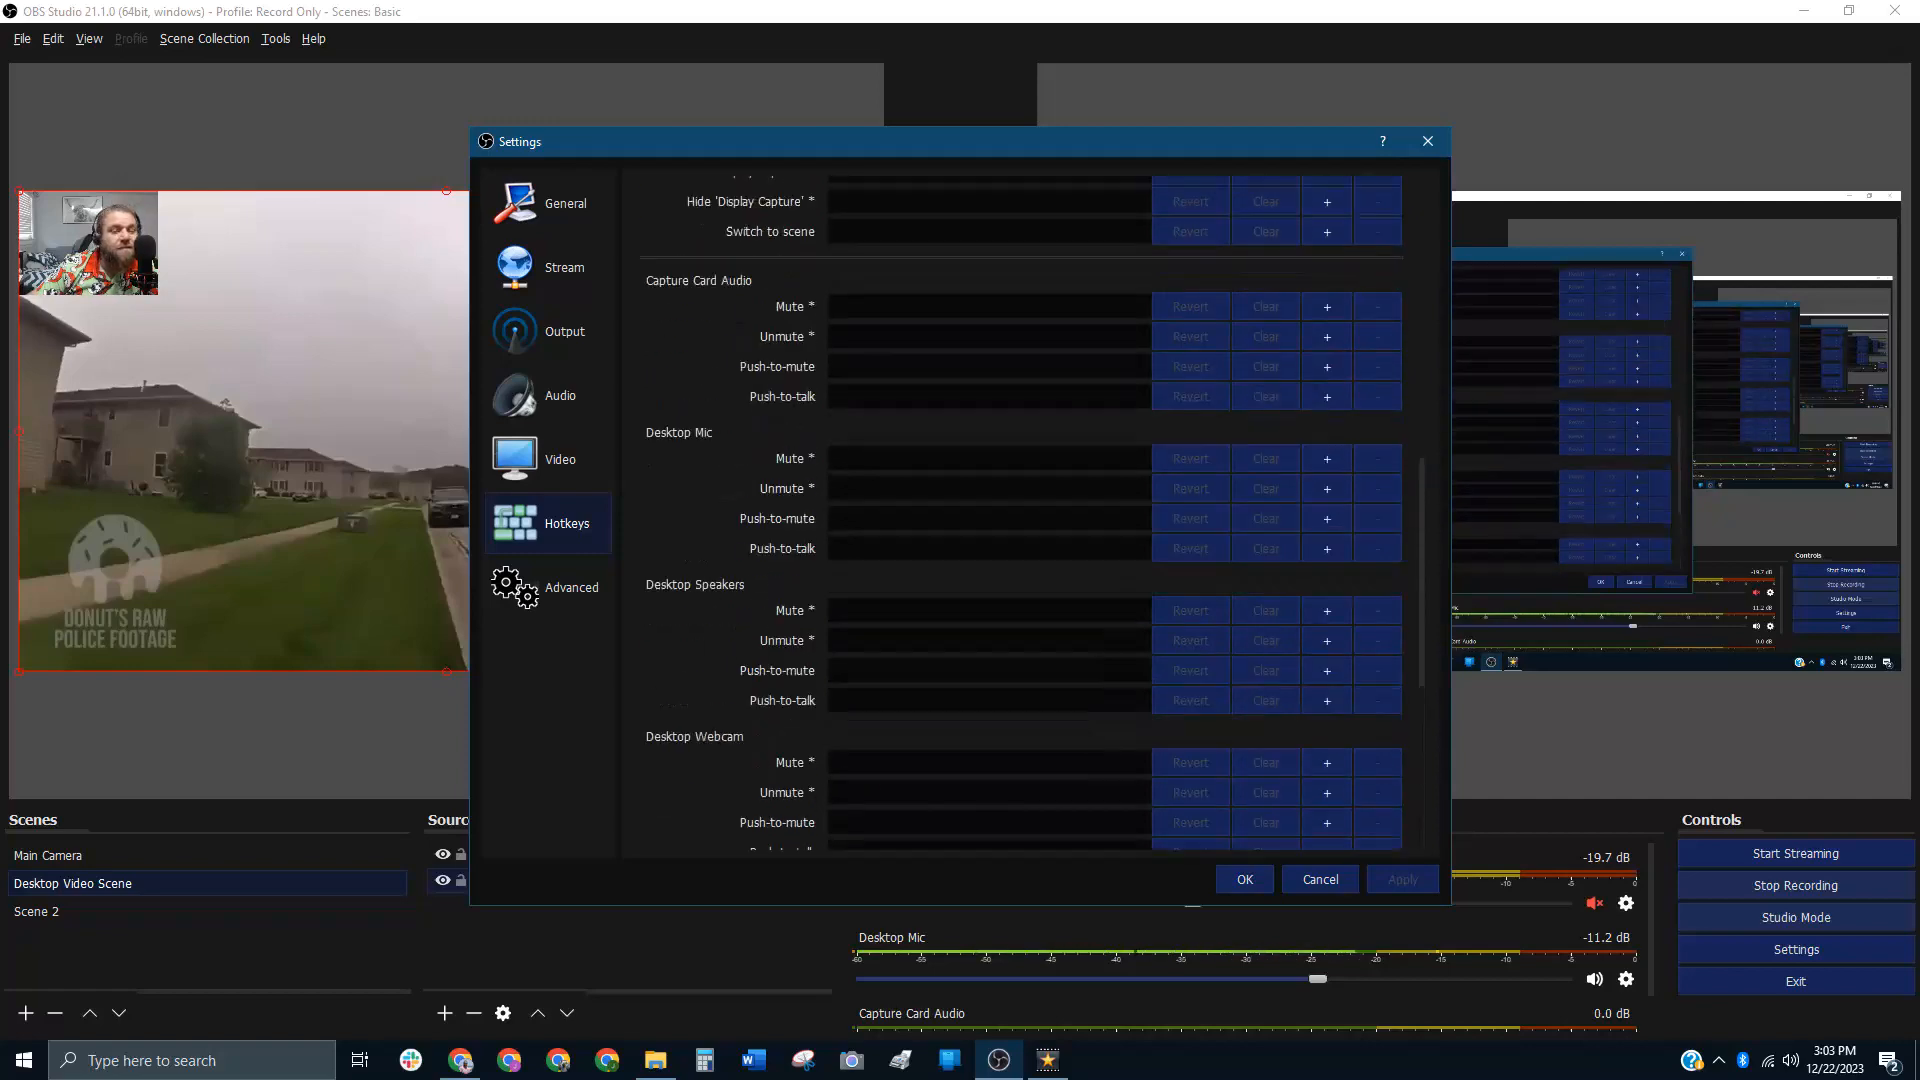
{"action": "scroll", "coordinate": [1063, 697], "scroll_direction": "down", "scroll_amount": 15}
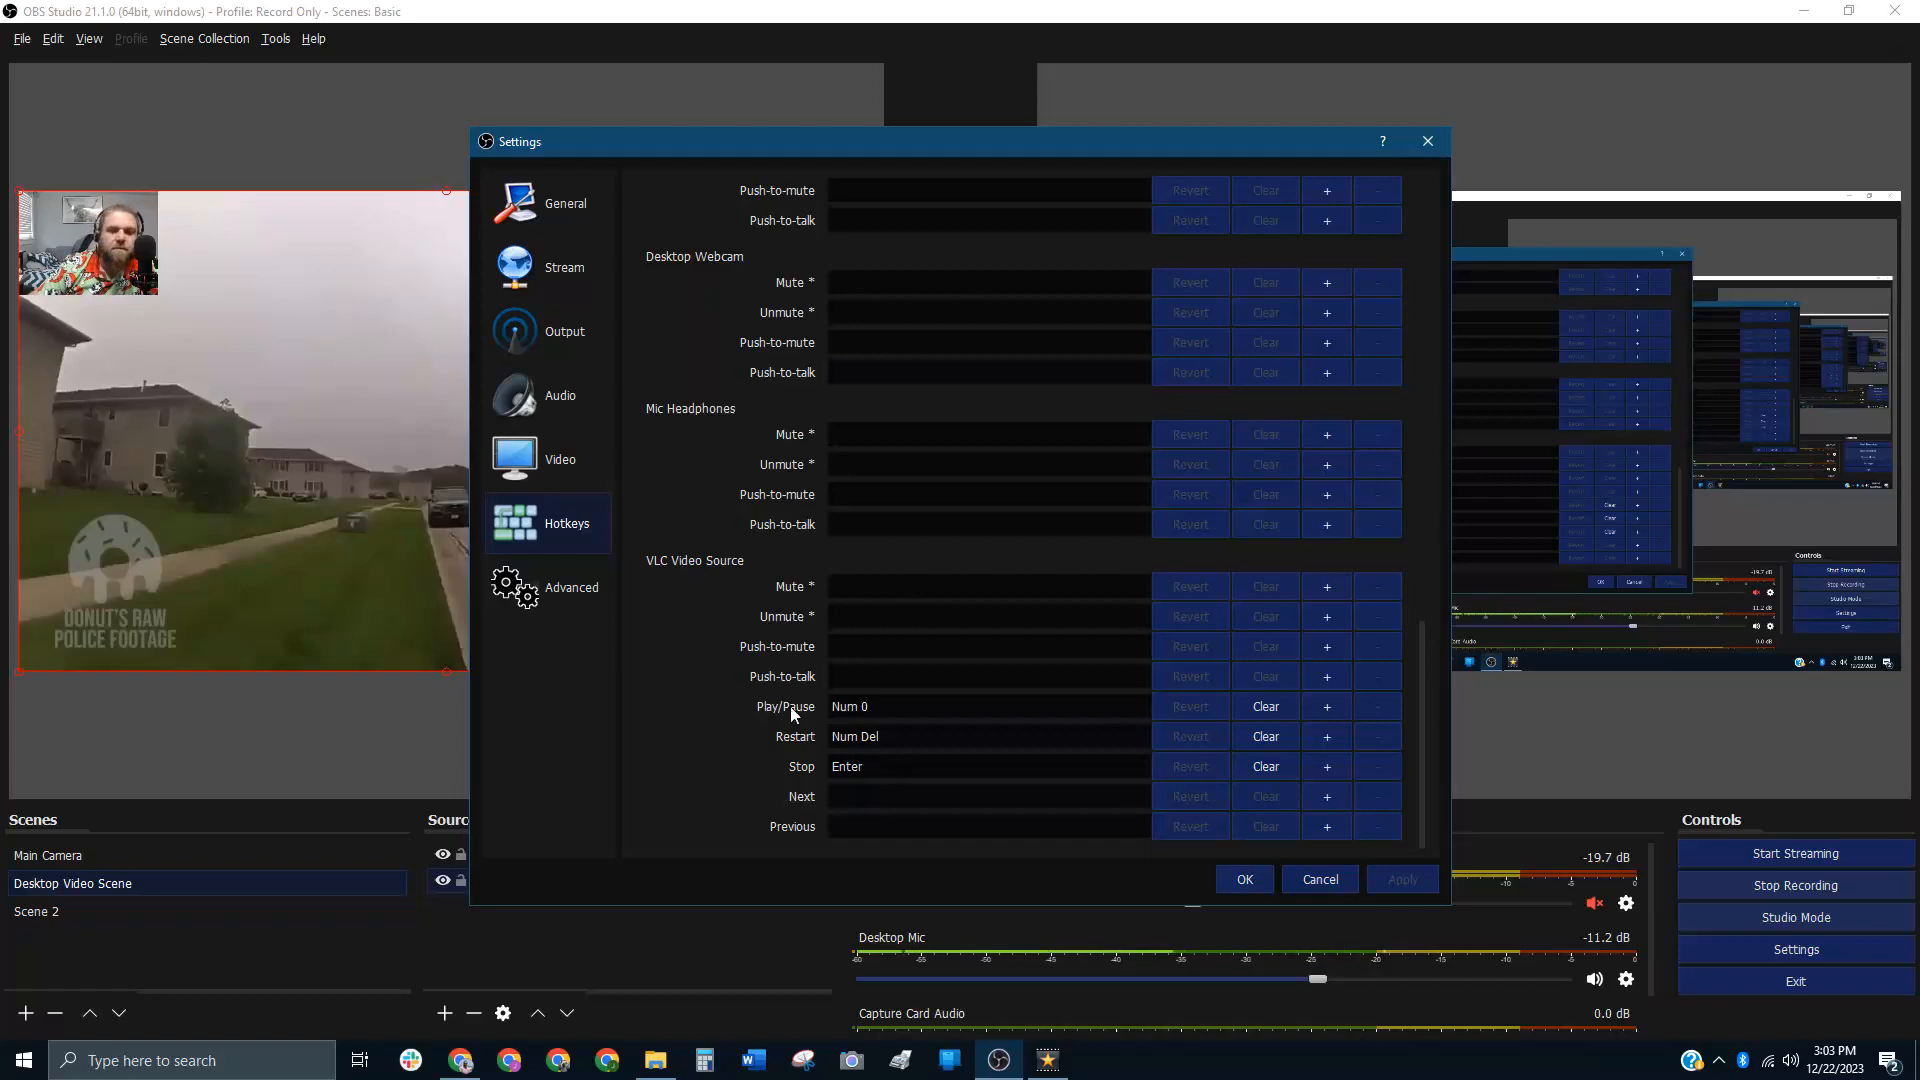
{"action": "left_click", "coordinate": [1342, 878]}
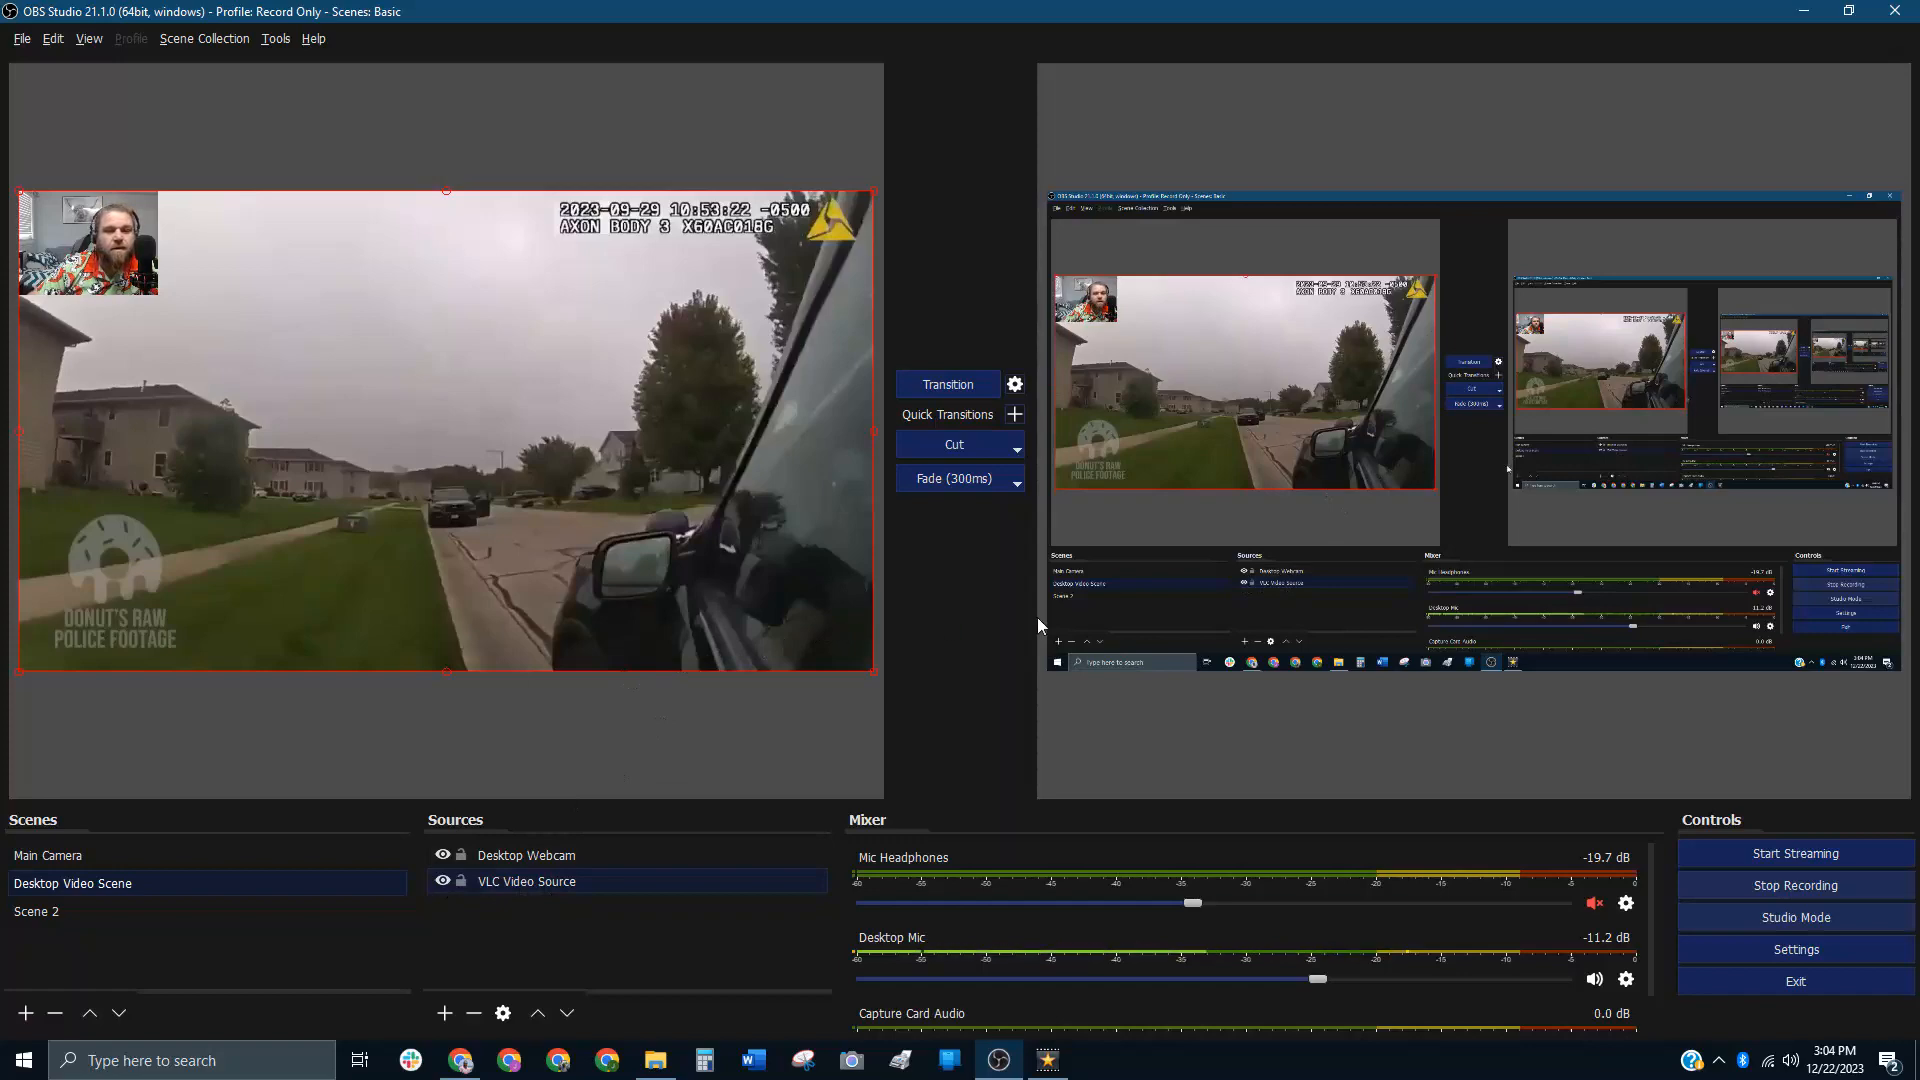
Step: Transition the Desktop Video Scene from the preview to the program output
{"action": "left_click", "coordinate": [947, 384]}
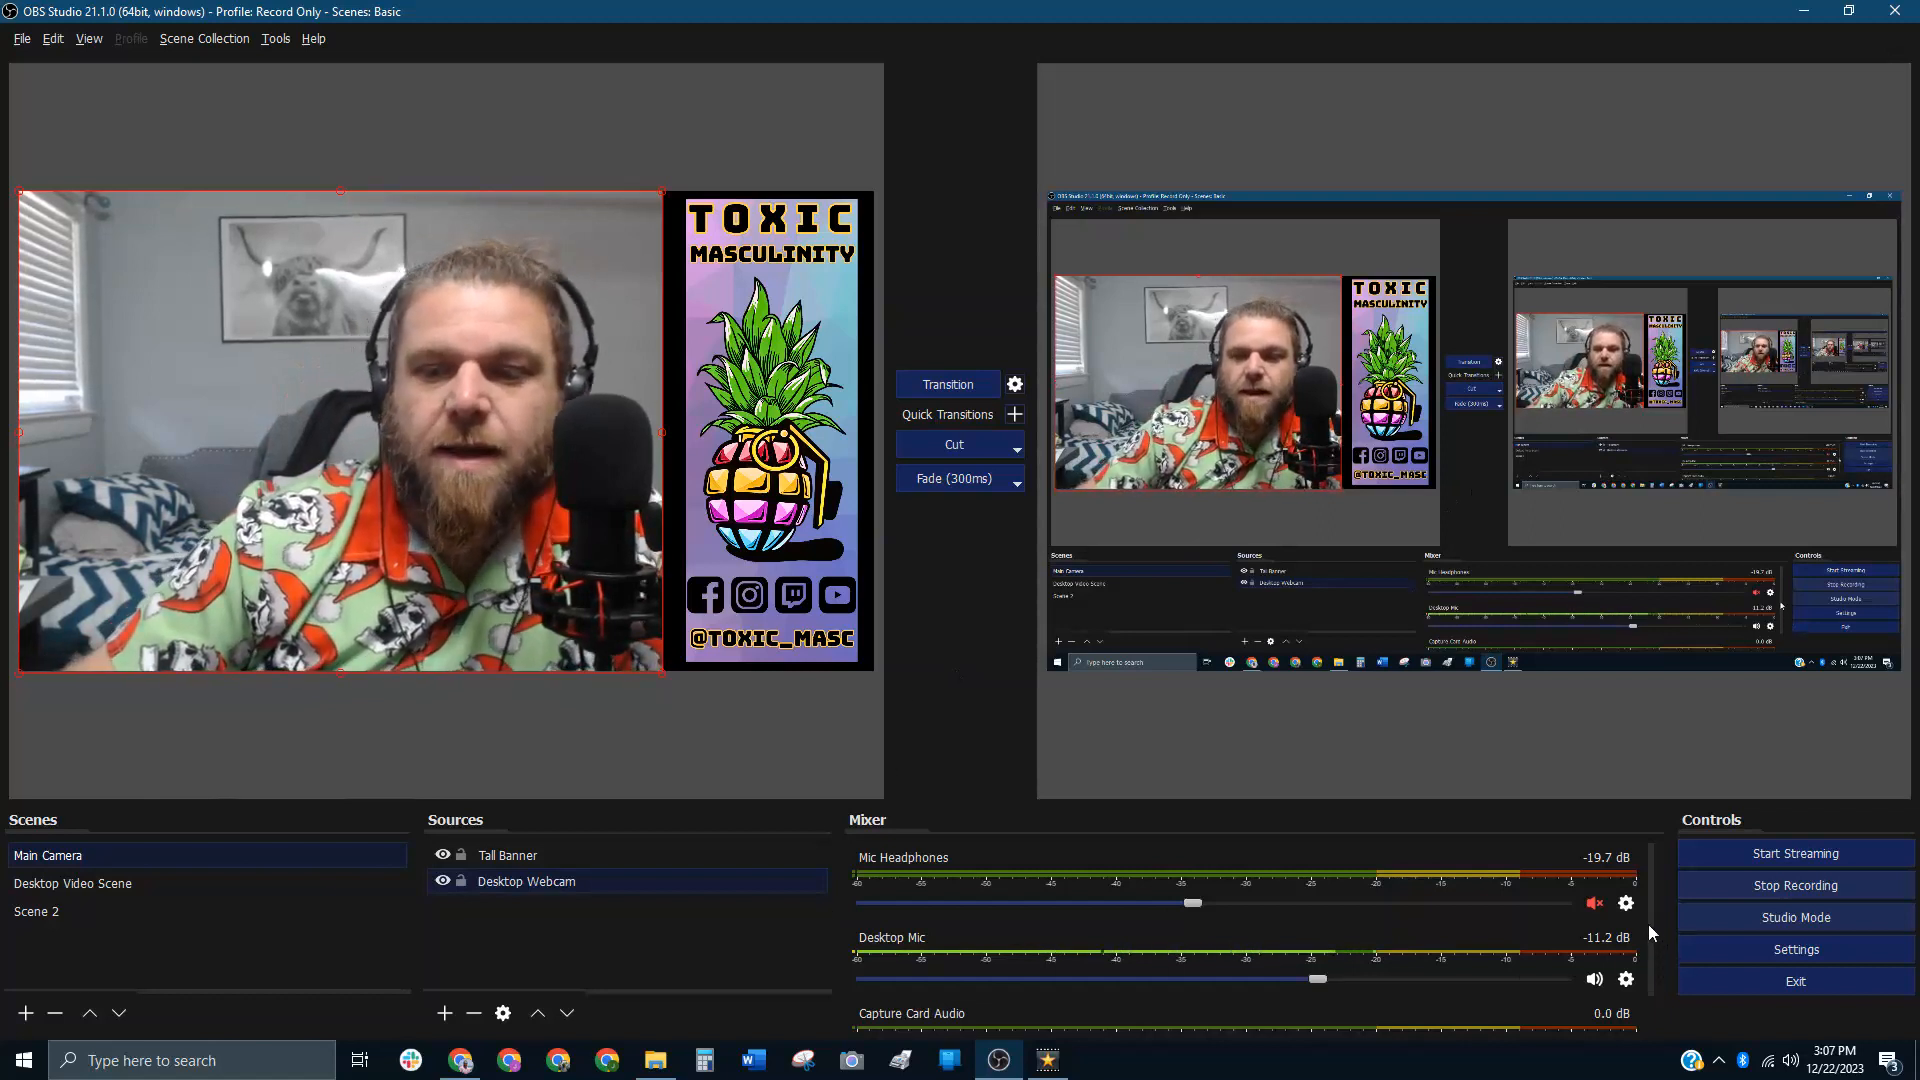
Step: Open the advanced audio properties from the Mic Headphones channel in the mixer
{"action": "mouse_move", "coordinate": [1647, 909]}
{"action": "left_mouse_down"}
{"action": "mouse_move", "coordinate": [1664, 1000]}
{"action": "mouse_move", "coordinate": [1666, 848]}
{"action": "mouse_move", "coordinate": [1666, 981]}
{"action": "mouse_move", "coordinate": [1666, 886]}
{"action": "left_mouse_up"}
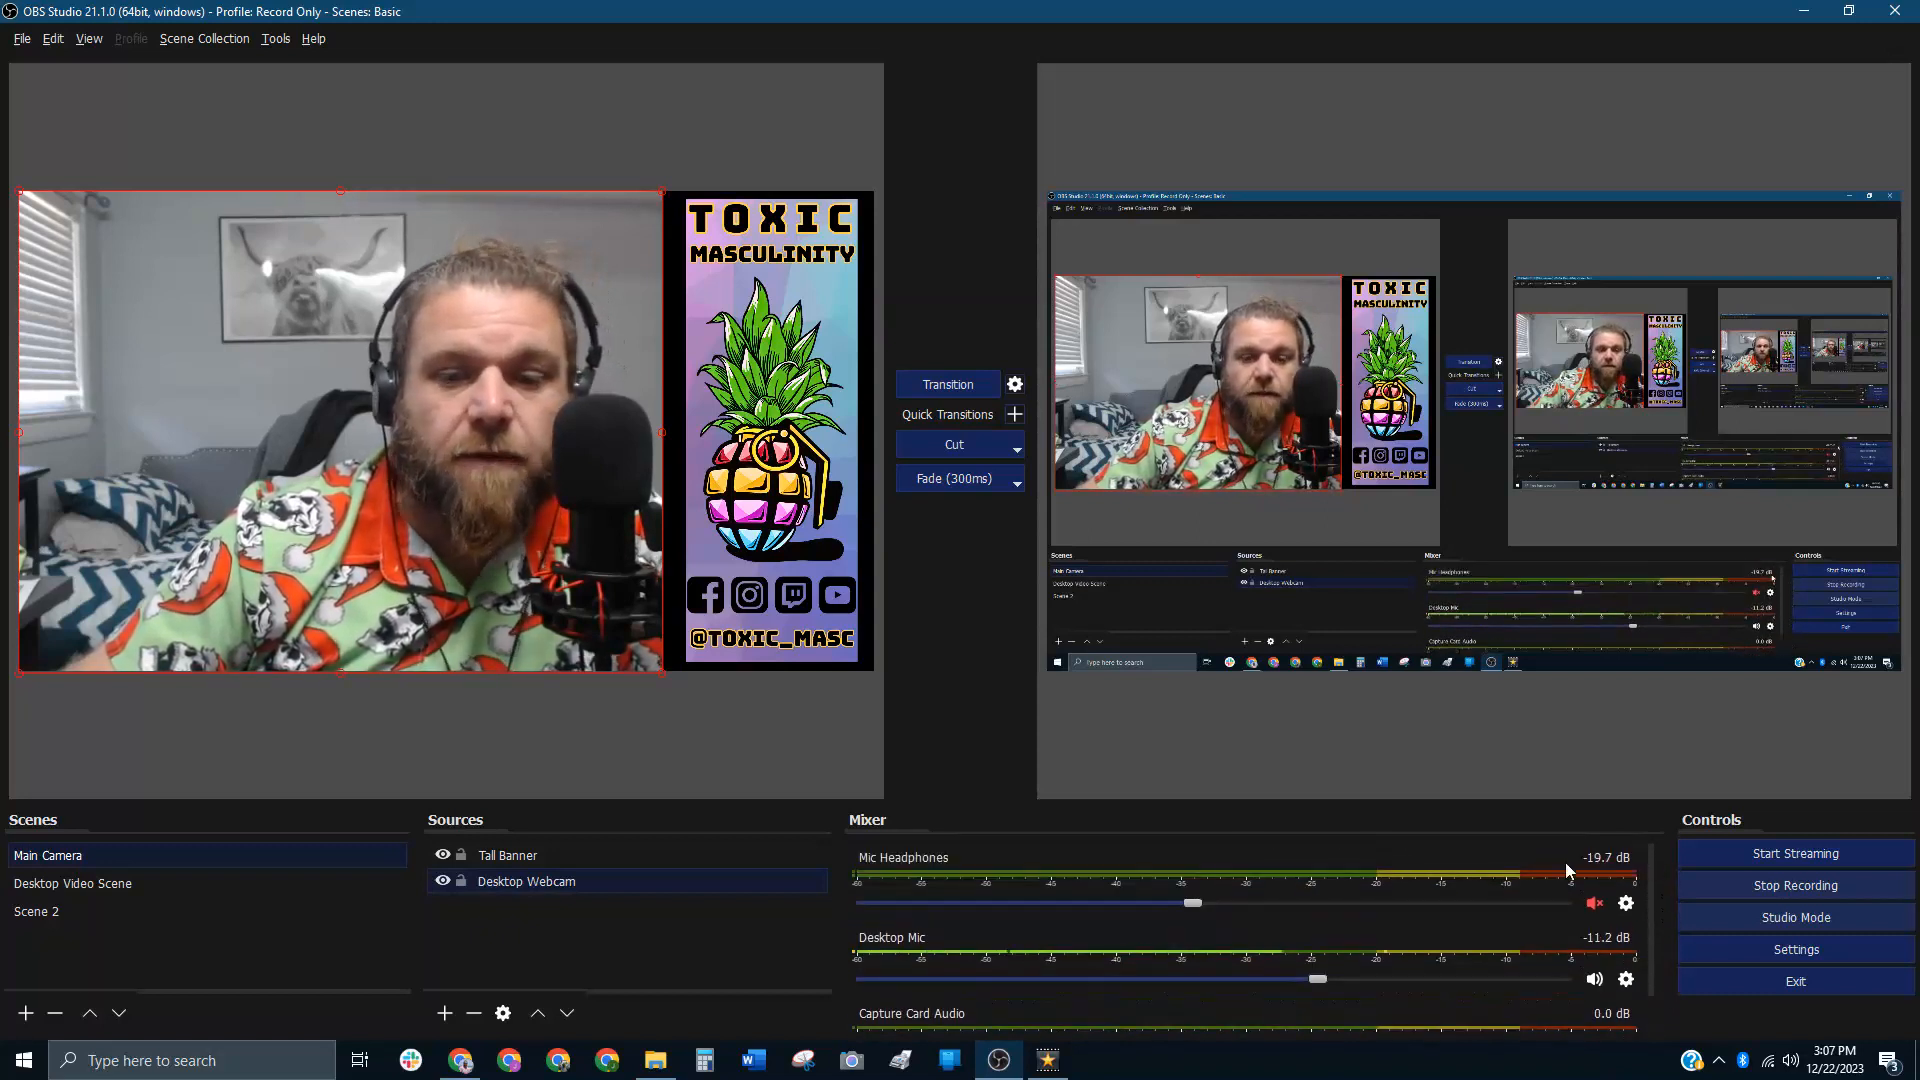
{"action": "left_click", "coordinate": [1626, 903]}
{"action": "left_click", "coordinate": [1666, 1040]}
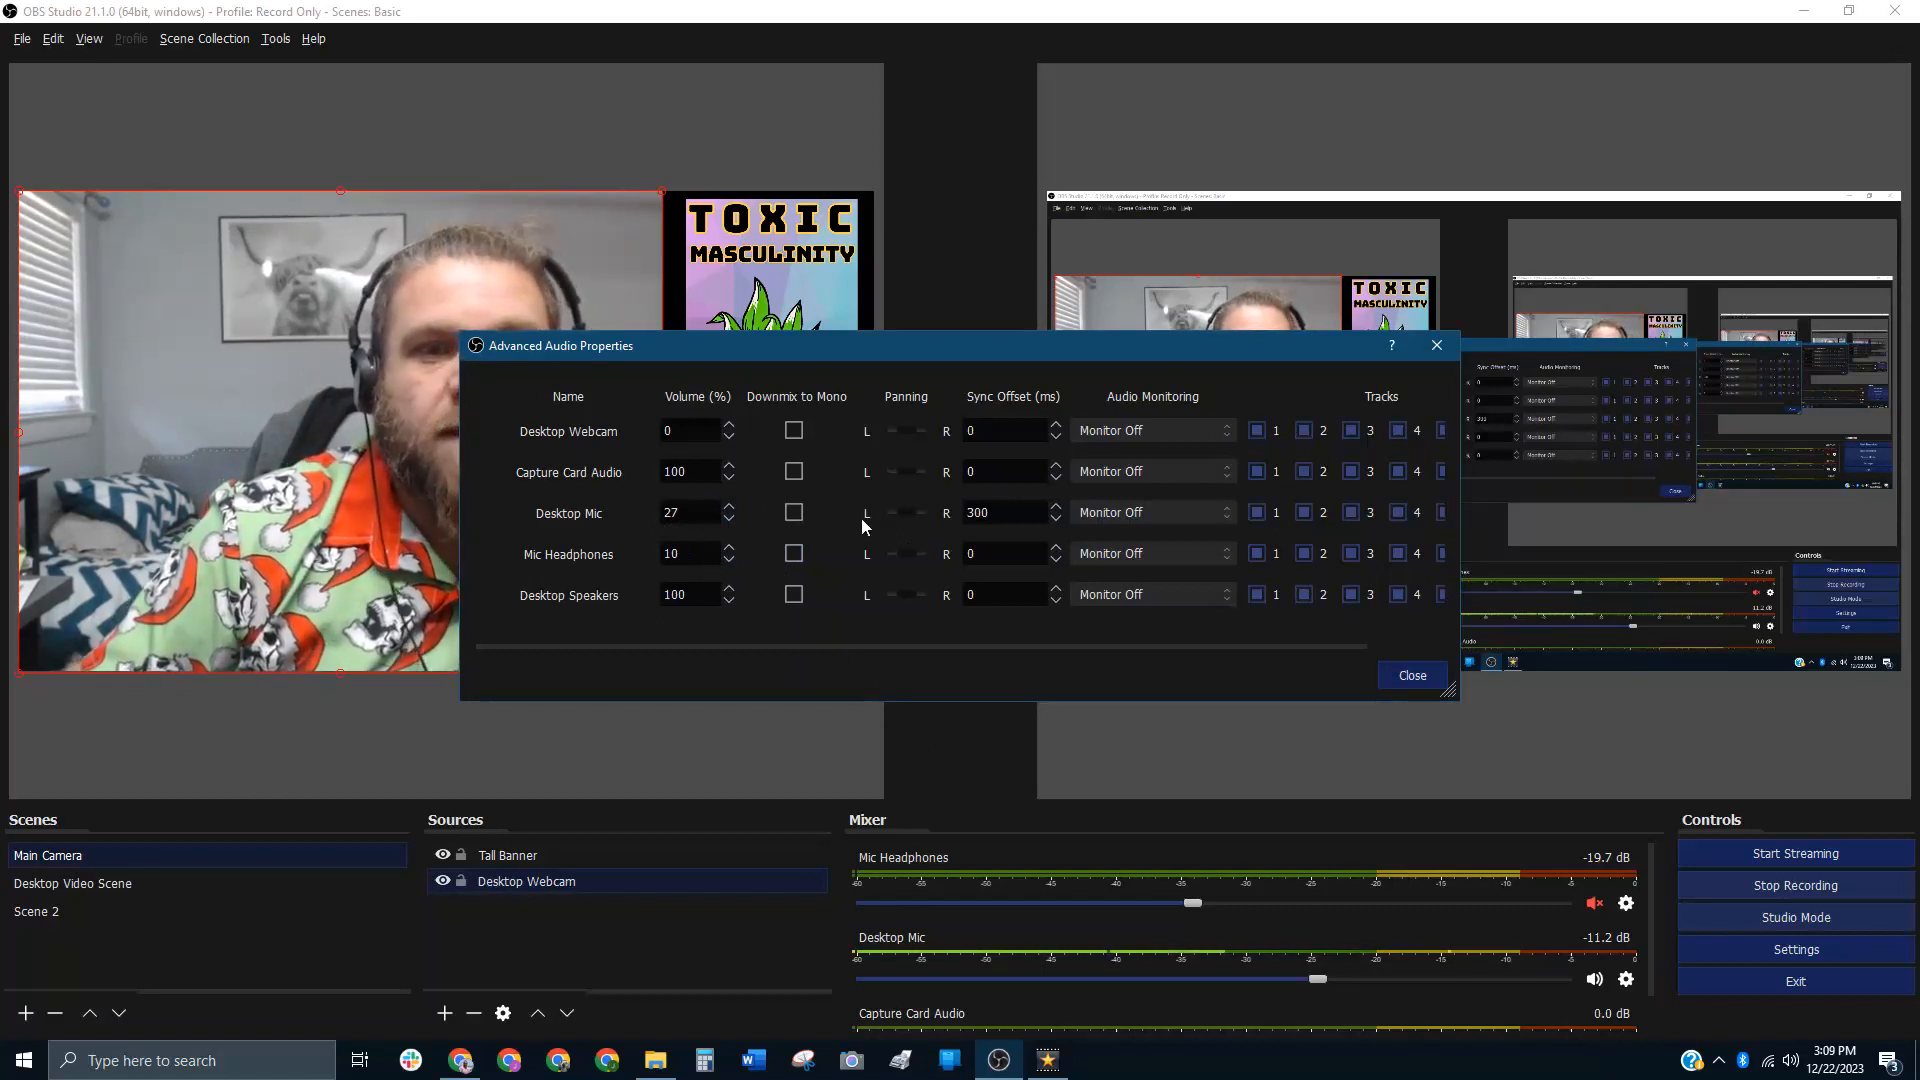
Step: Switch the Desktop Mic's audio monitoring to Monitor and Output and back to Monitor Off
{"action": "left_click", "coordinate": [1220, 512]}
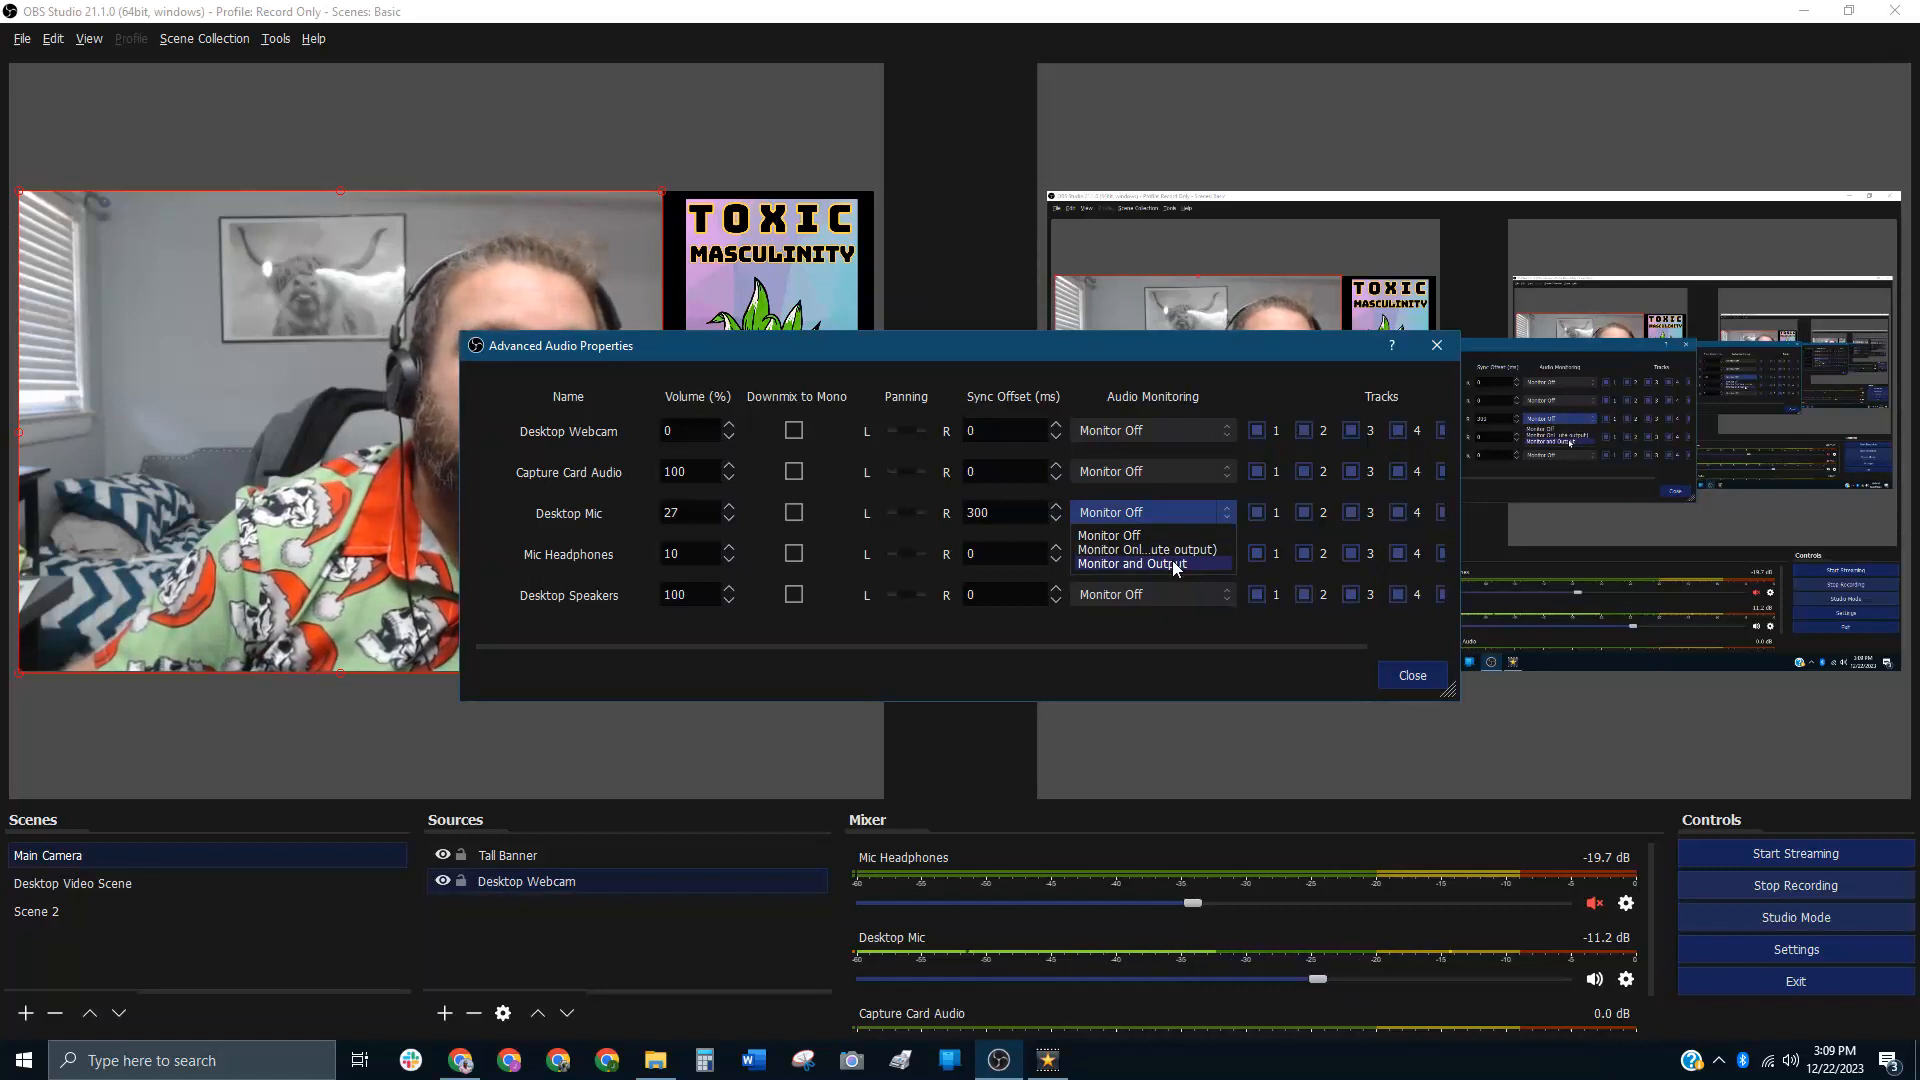
{"action": "left_click", "coordinate": [1176, 563]}
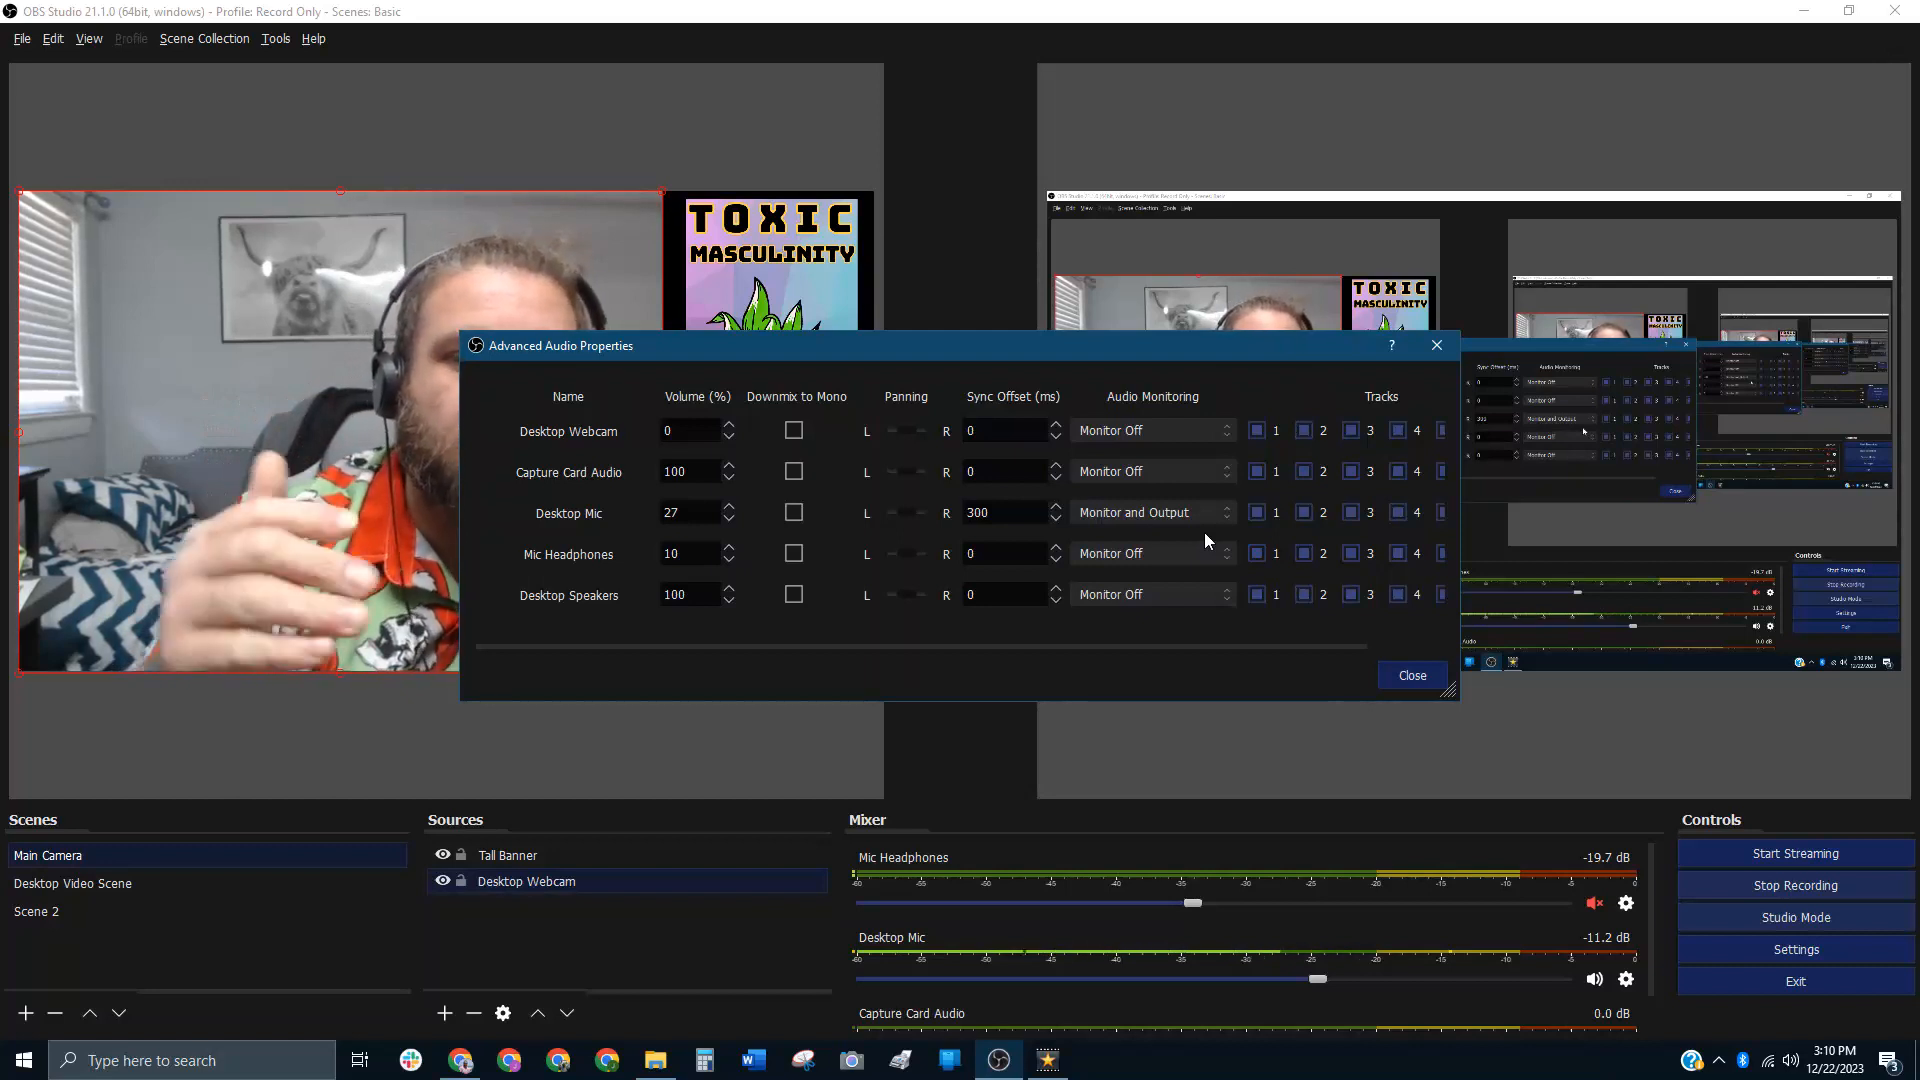
{"action": "left_click", "coordinate": [1230, 514]}
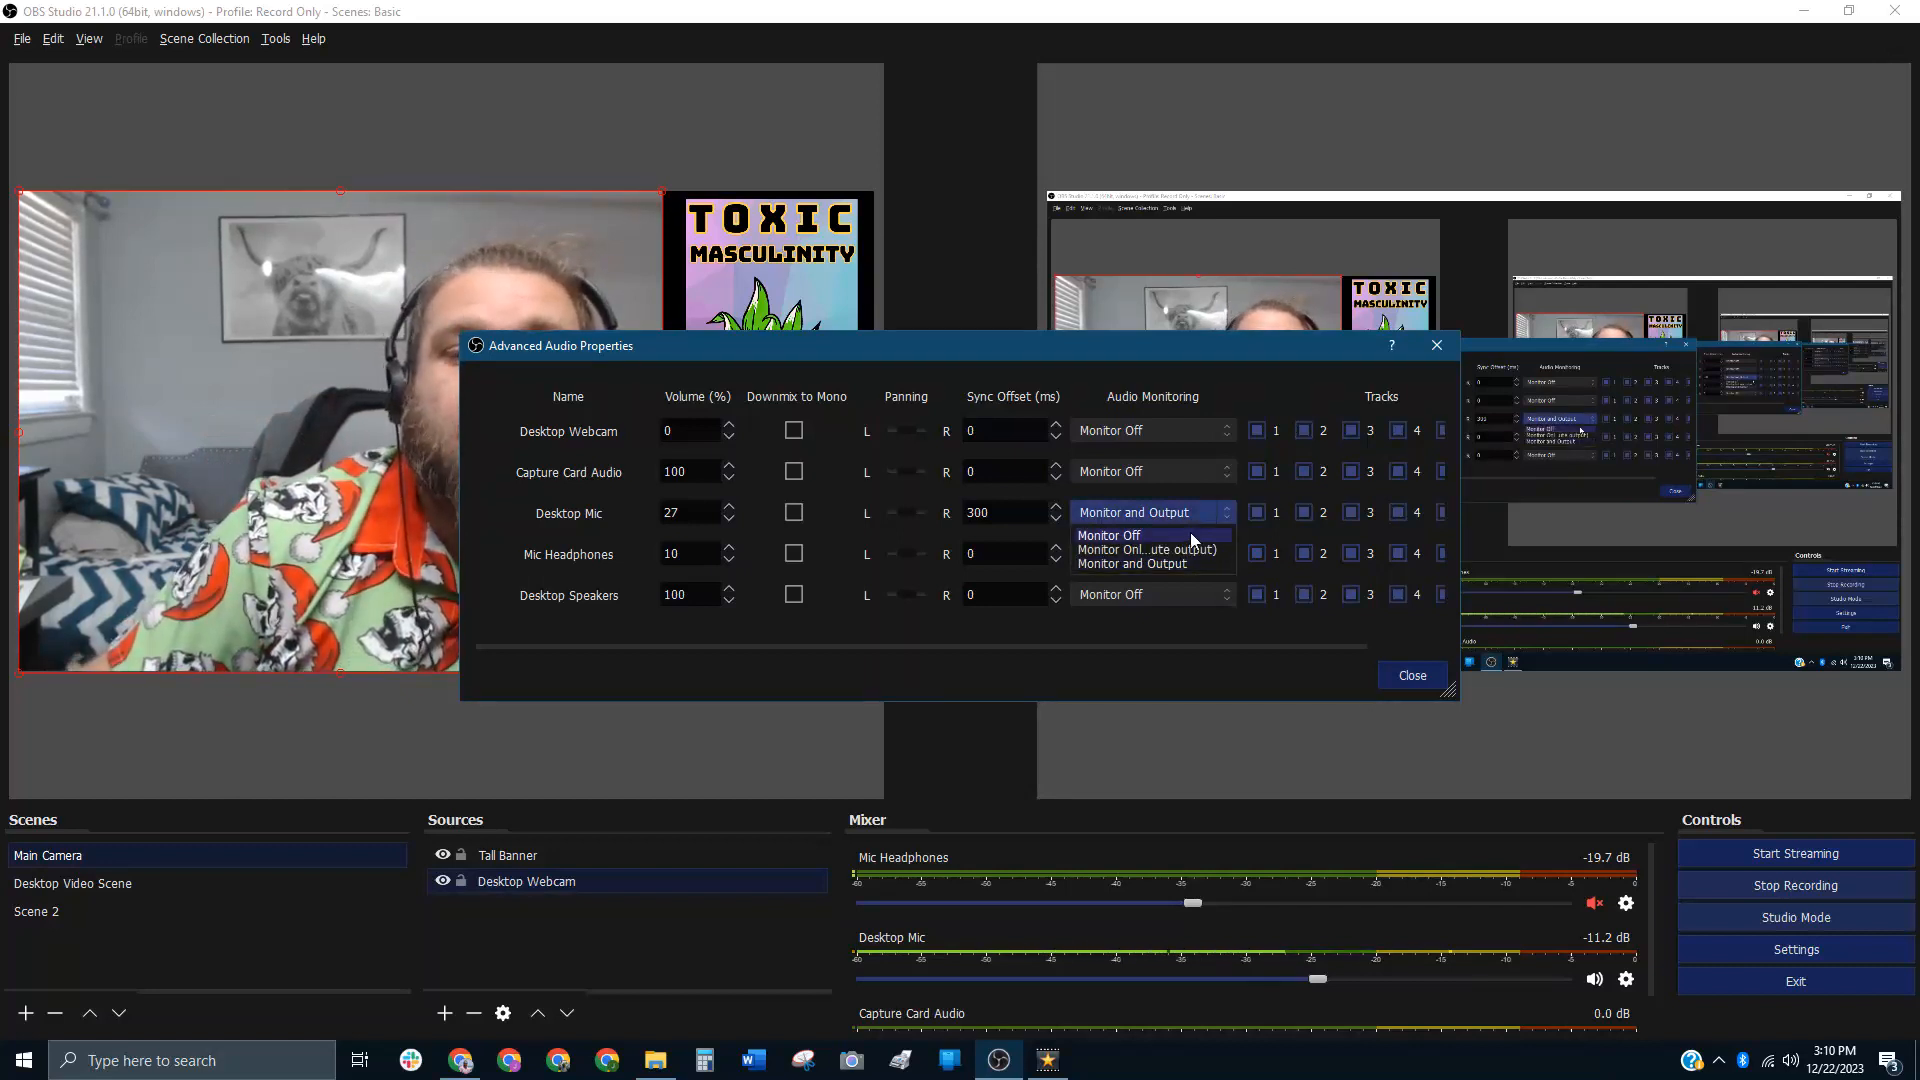
{"action": "left_click", "coordinate": [1140, 536]}
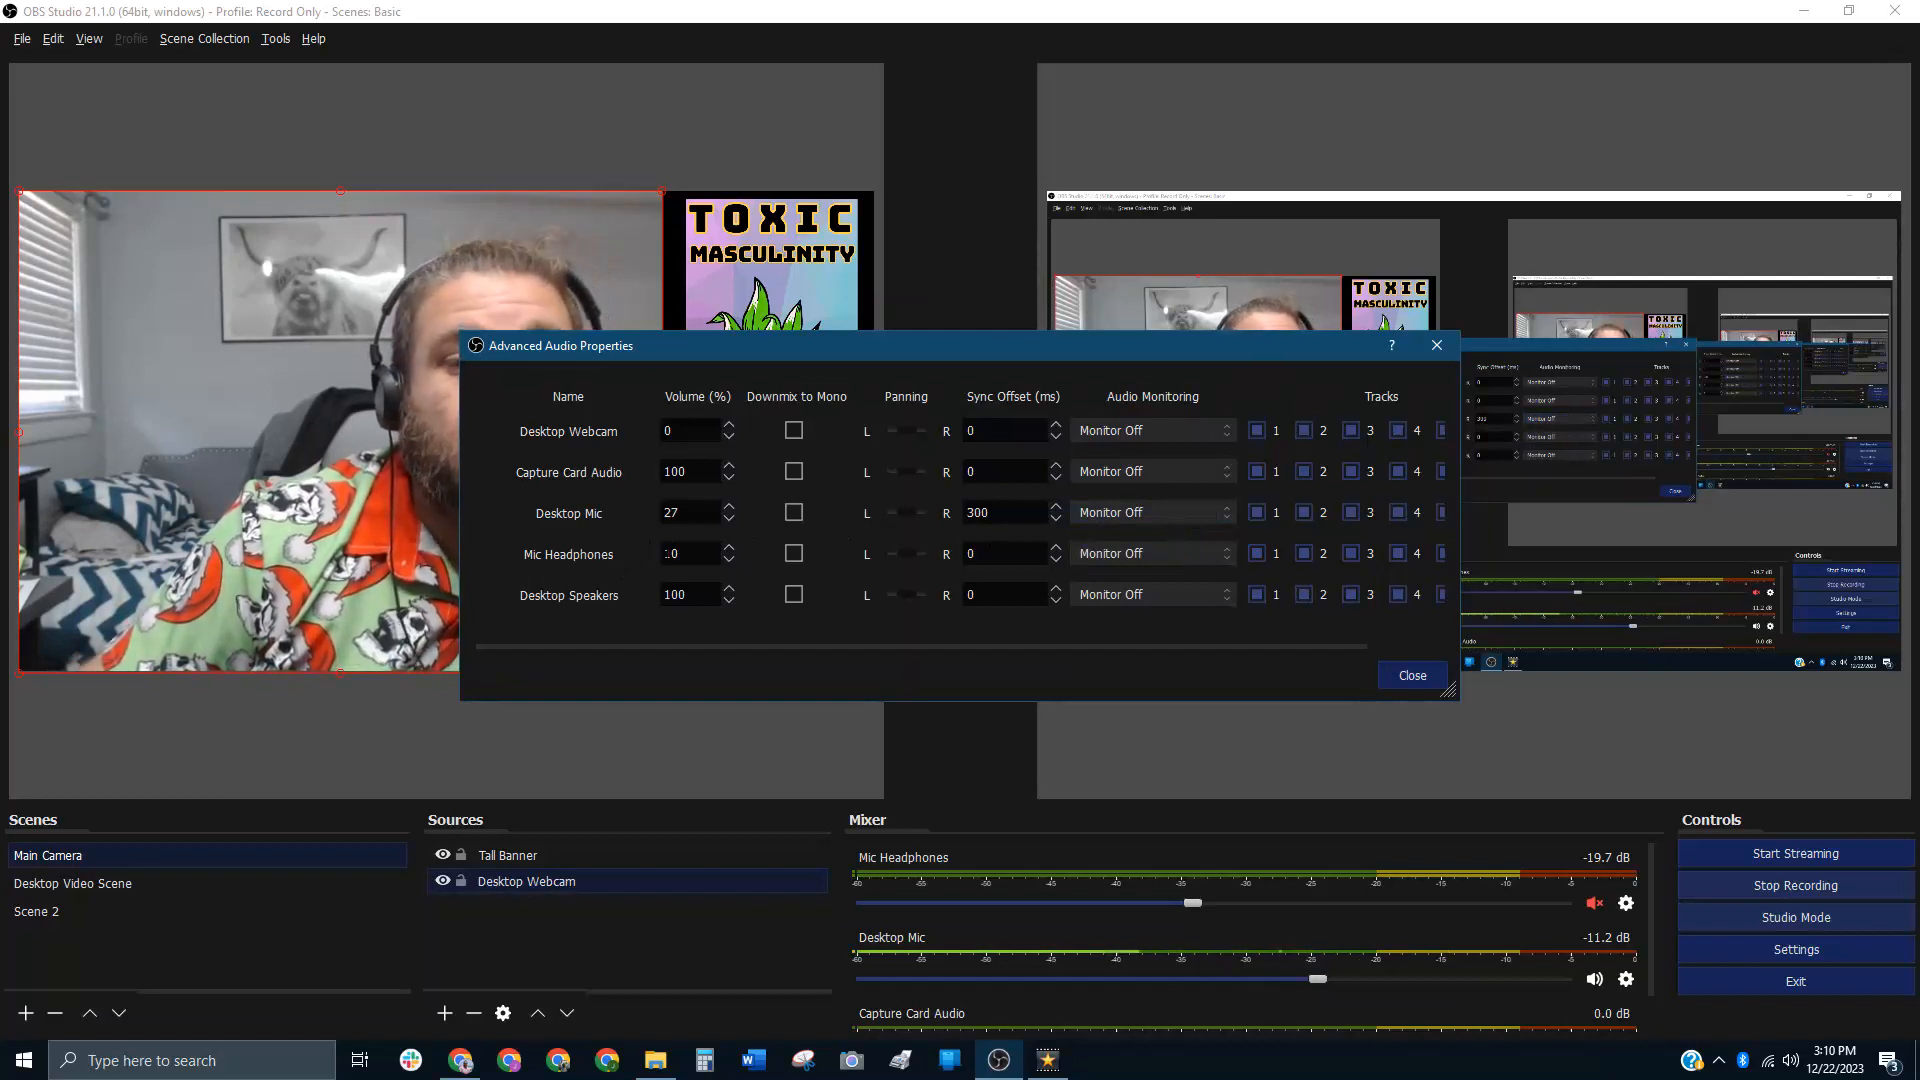
Step: Switch the Mic Headphones' audio monitoring to Monitor and Output and back to Monitor Off
{"action": "left_click", "coordinate": [1226, 553]}
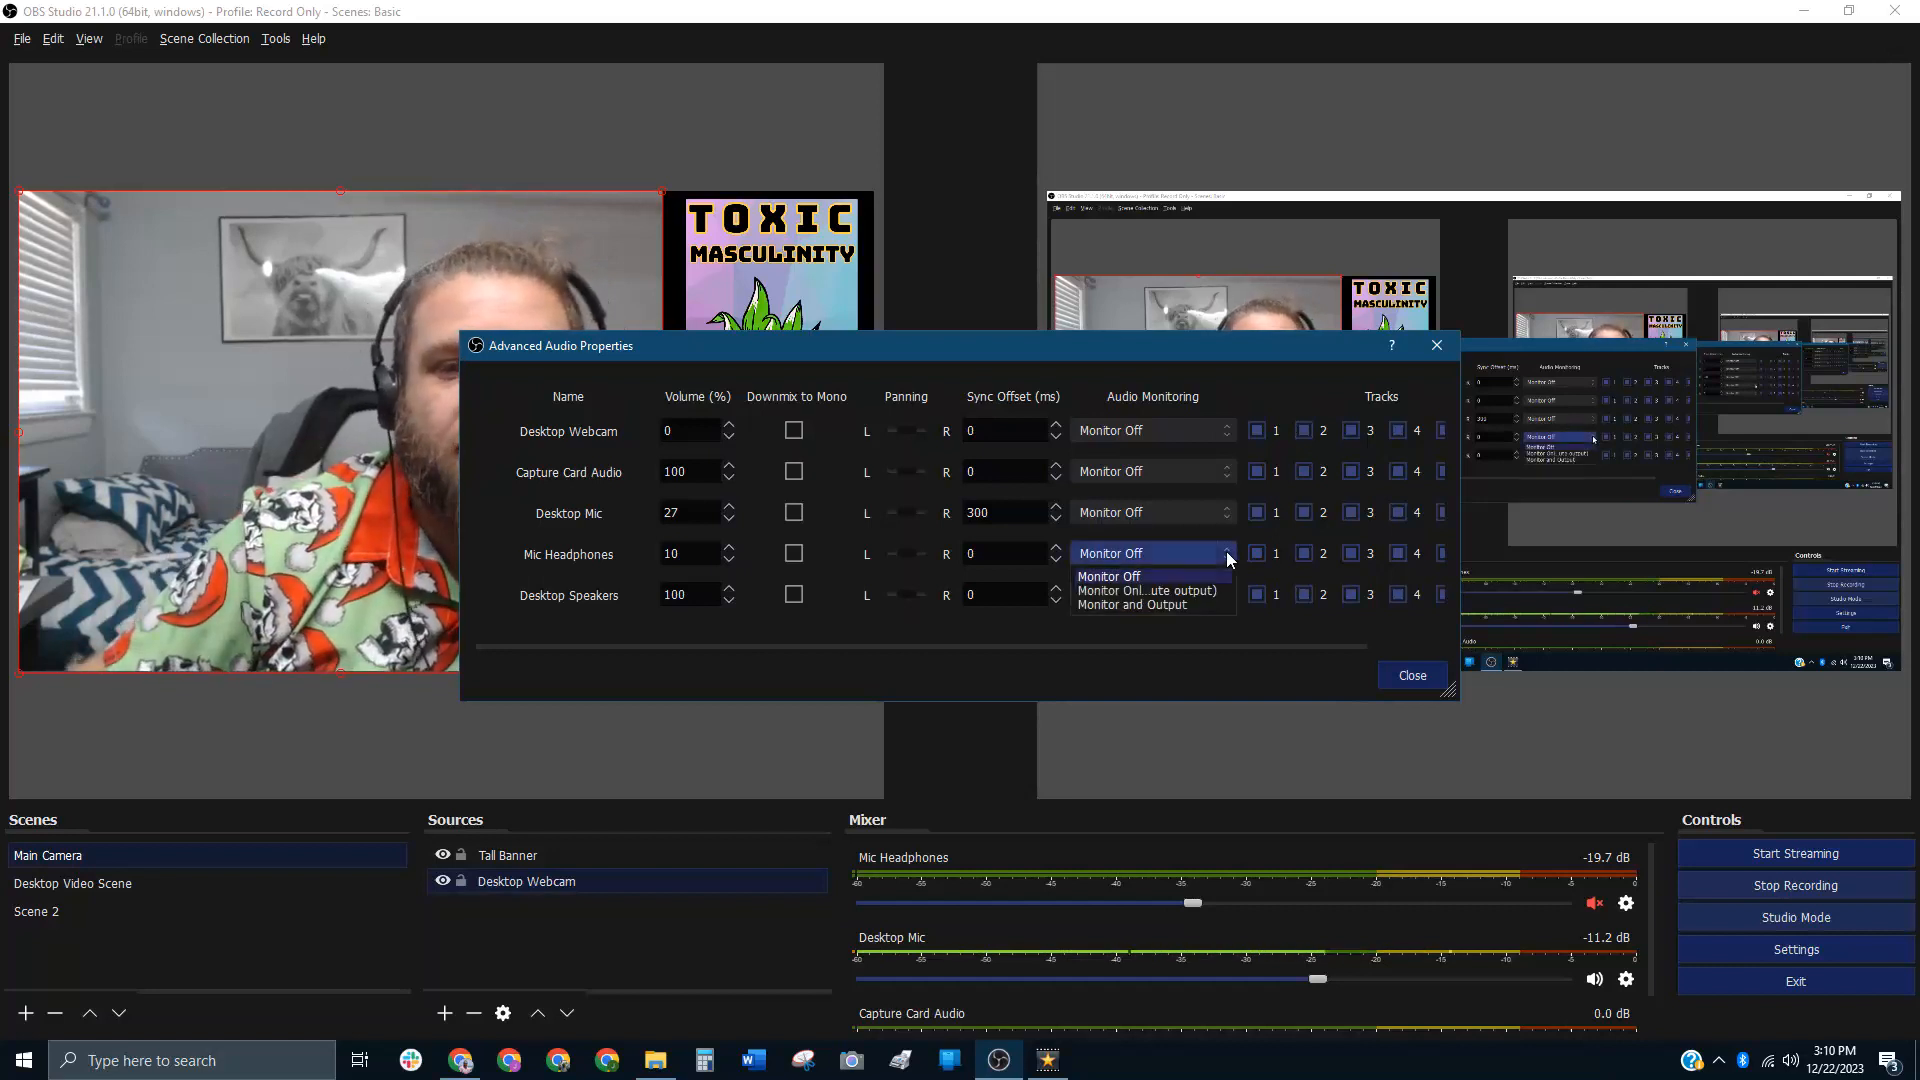
{"action": "left_click", "coordinate": [1183, 613]}
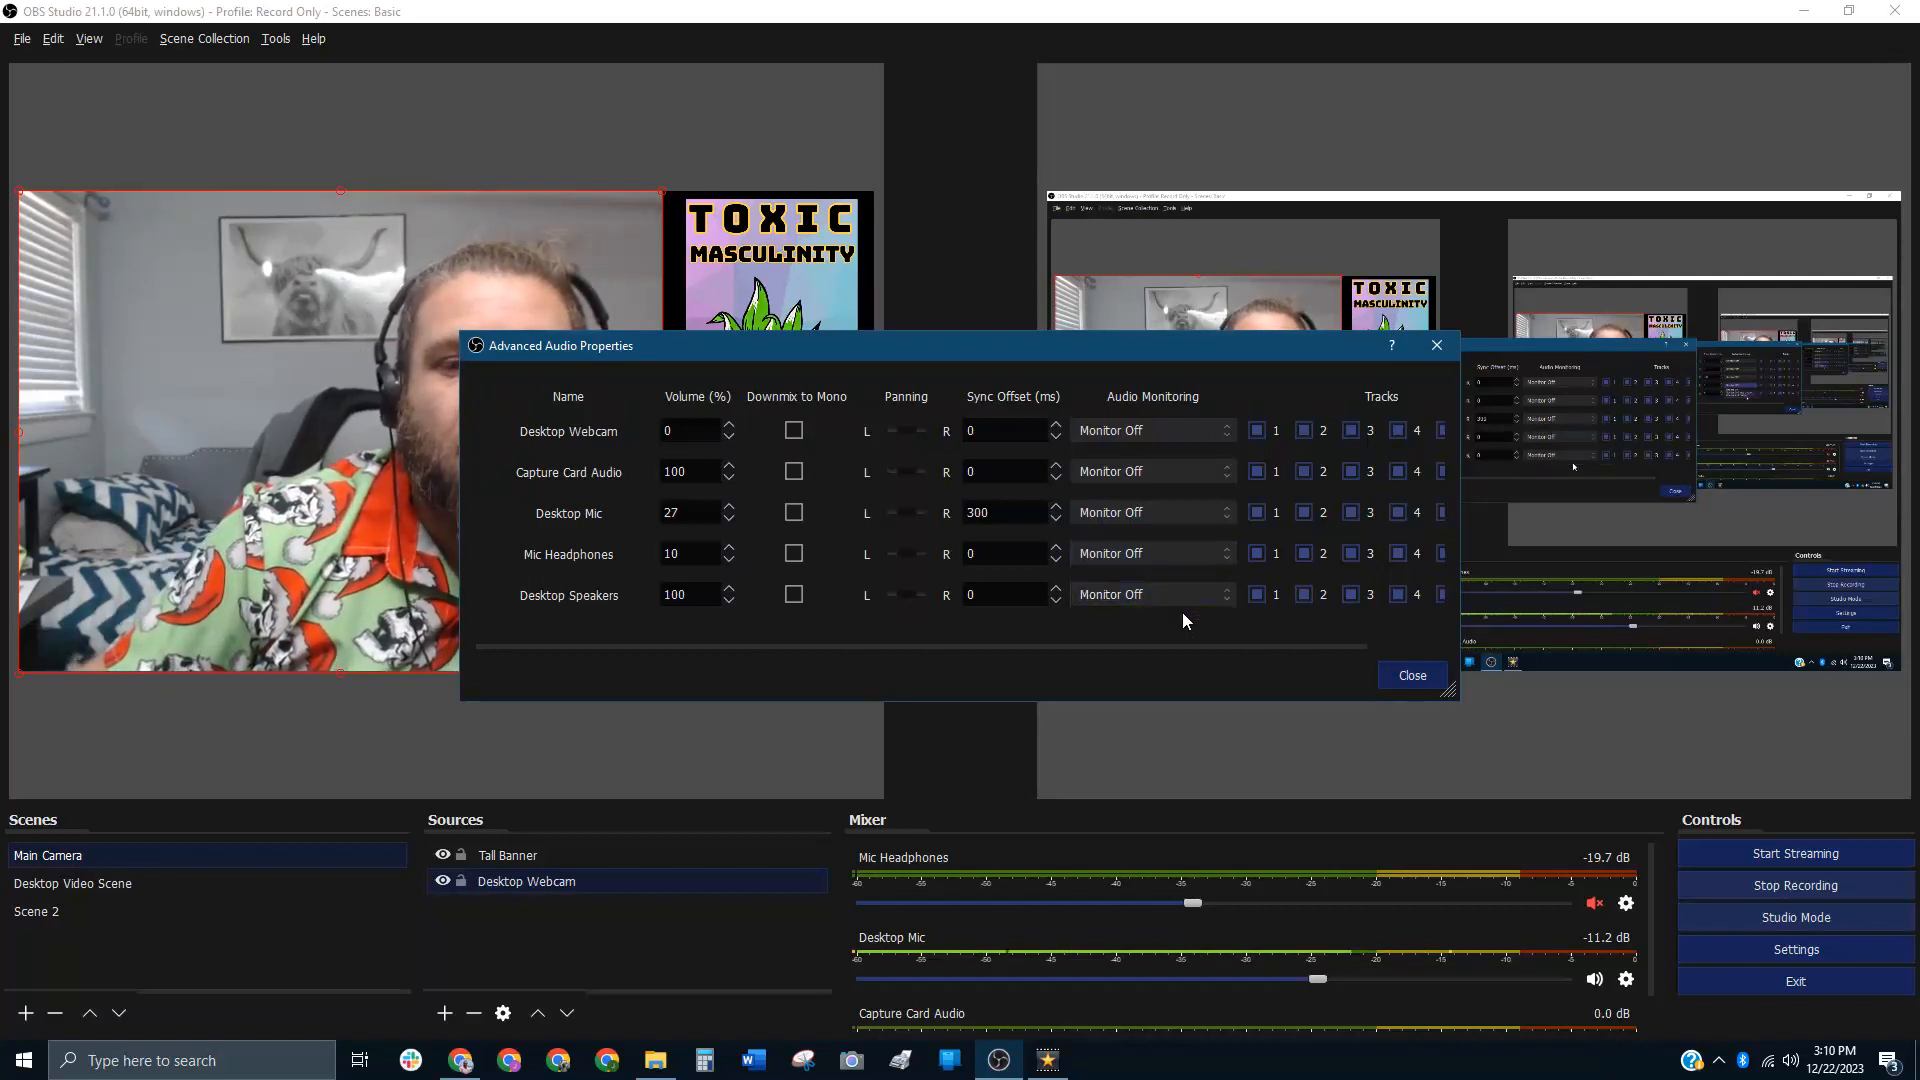
{"action": "left_click", "coordinate": [1231, 553]}
{"action": "left_click", "coordinate": [1130, 605]}
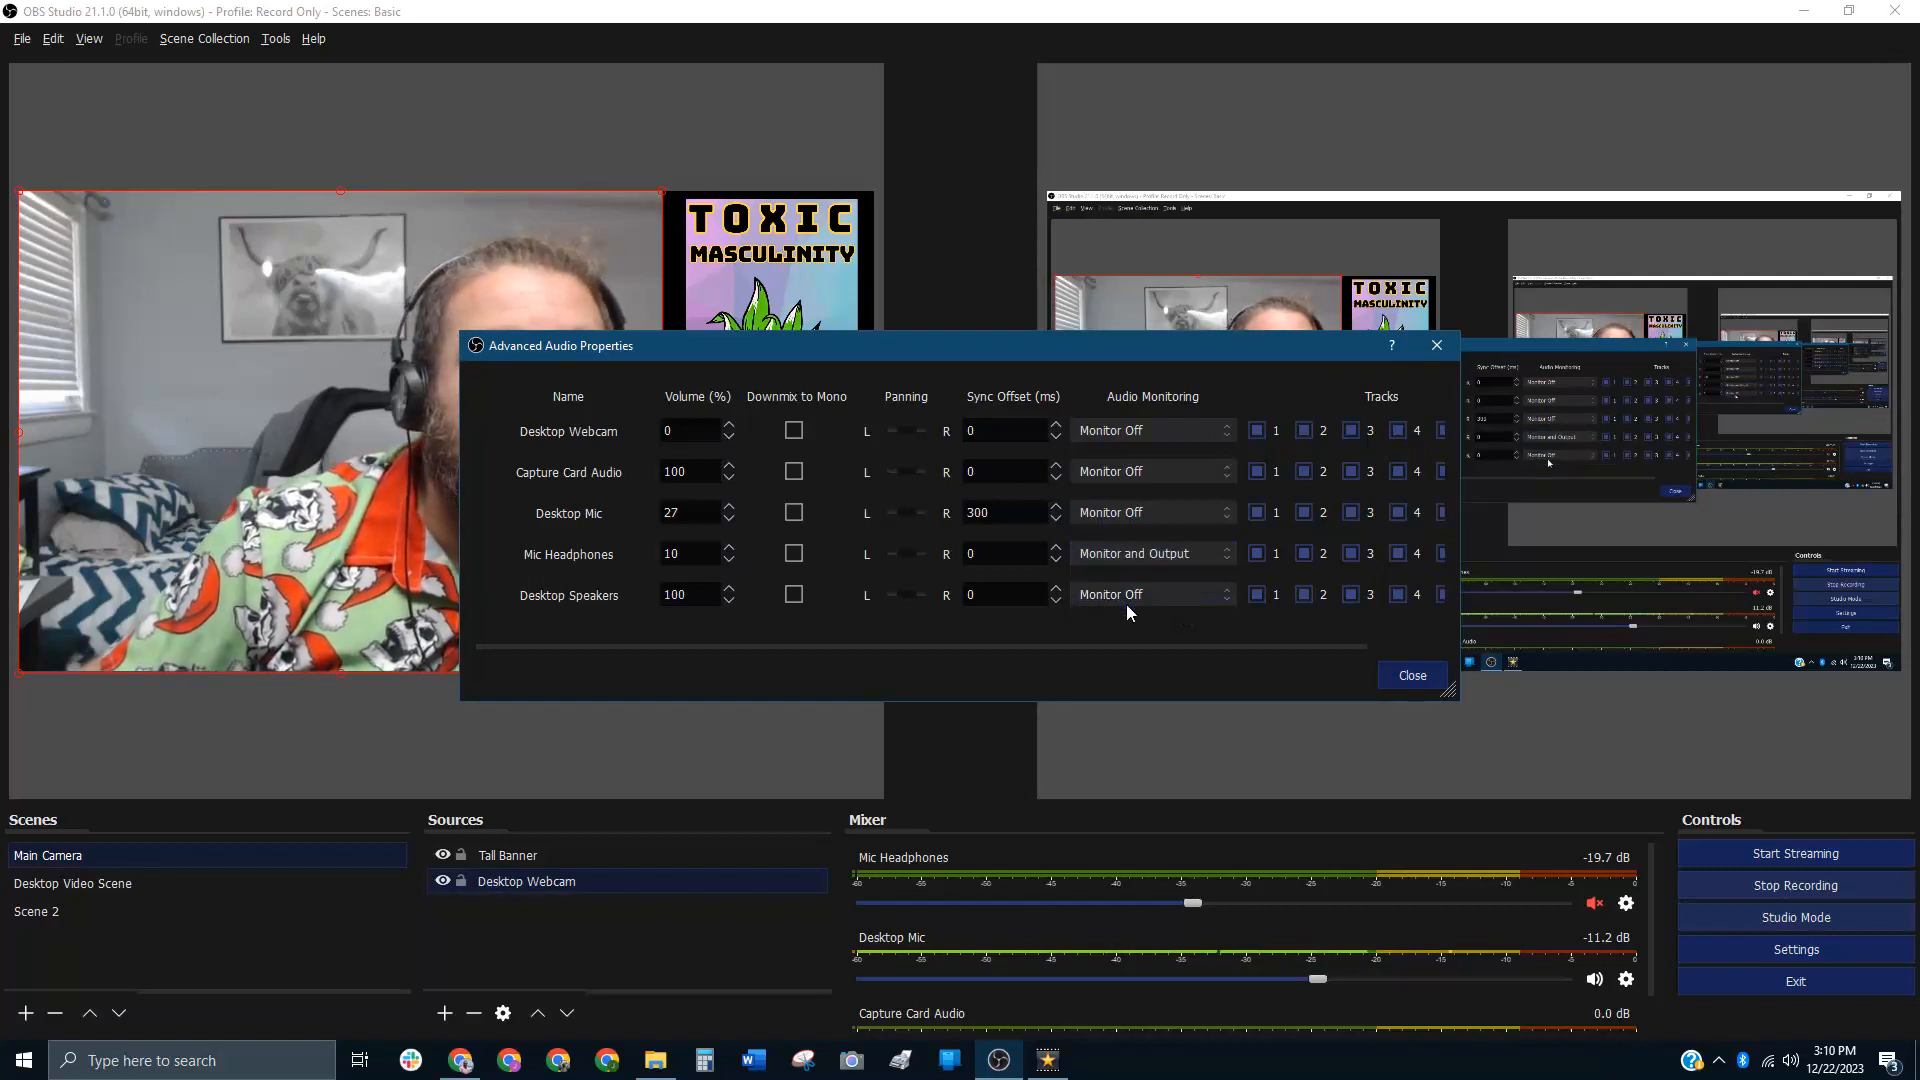
{"action": "left_click", "coordinate": [1221, 552]}
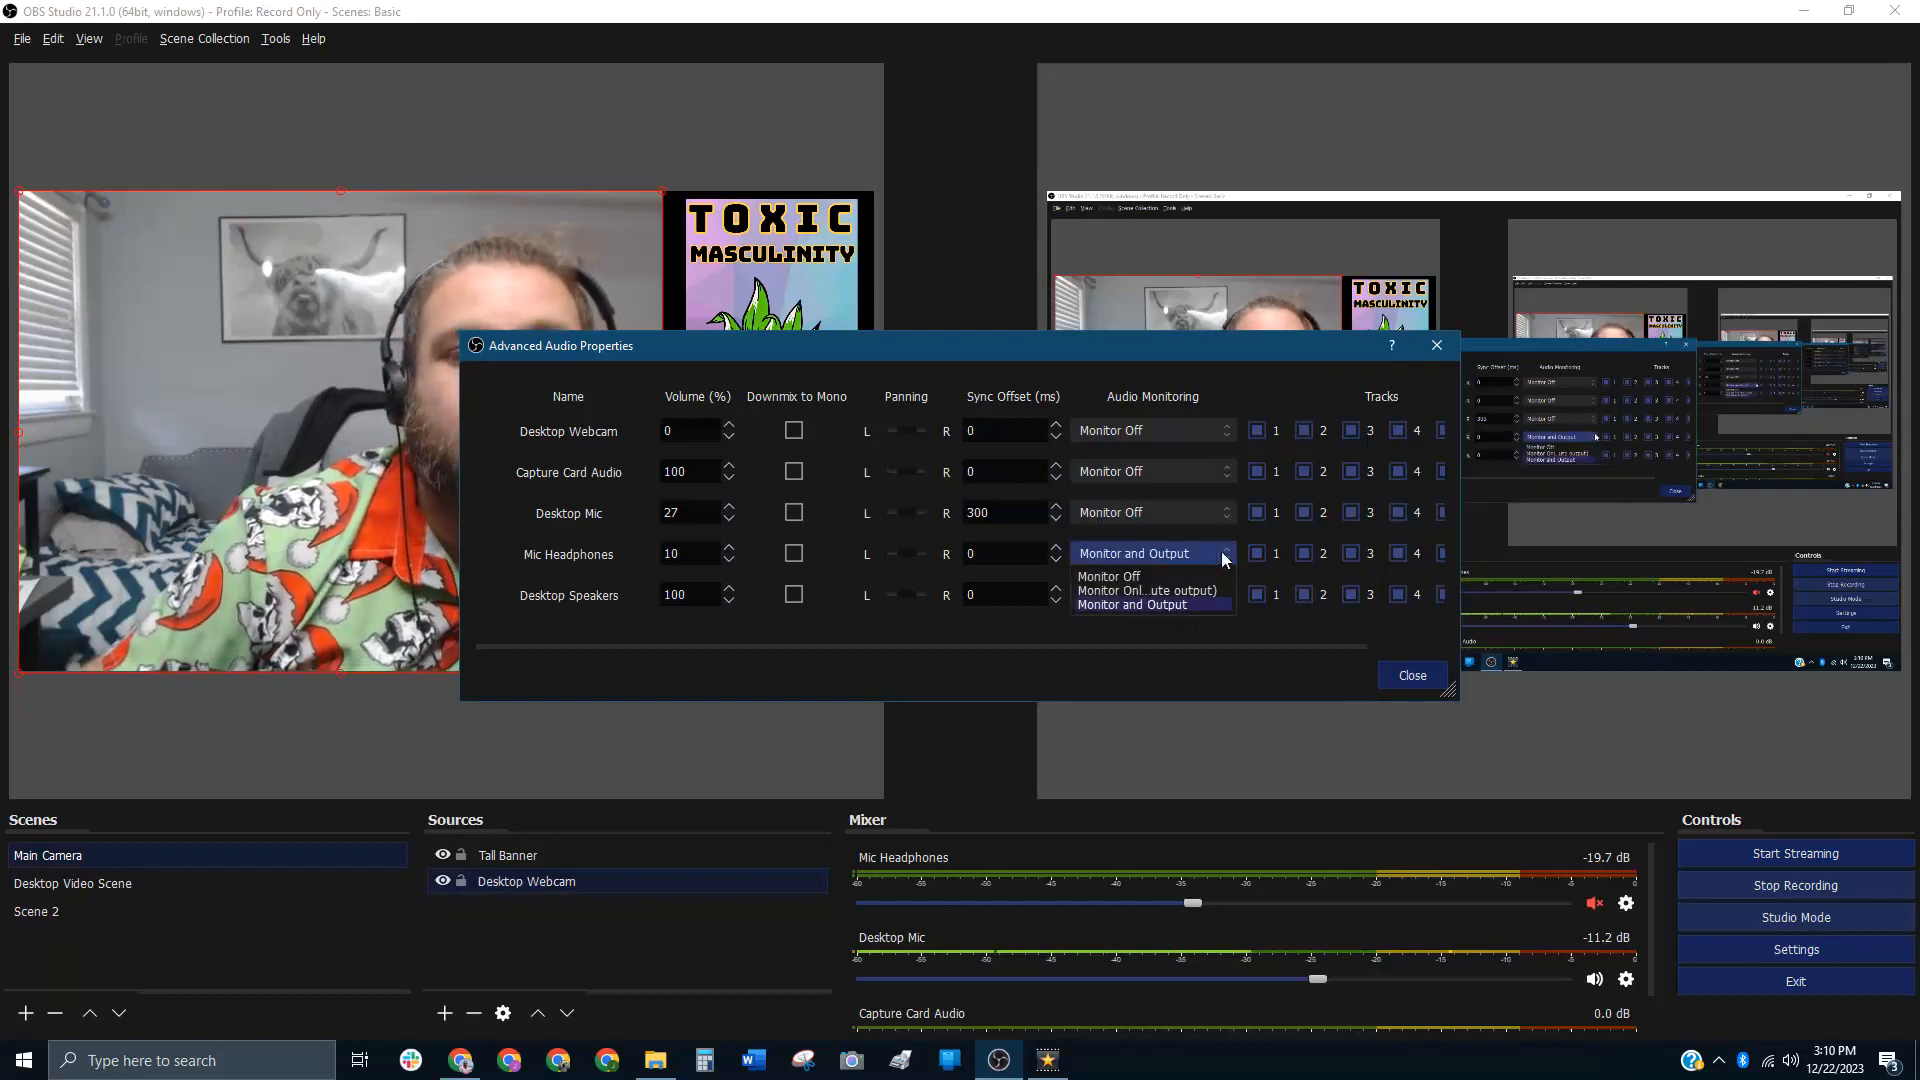
{"action": "left_click", "coordinate": [1152, 577]}
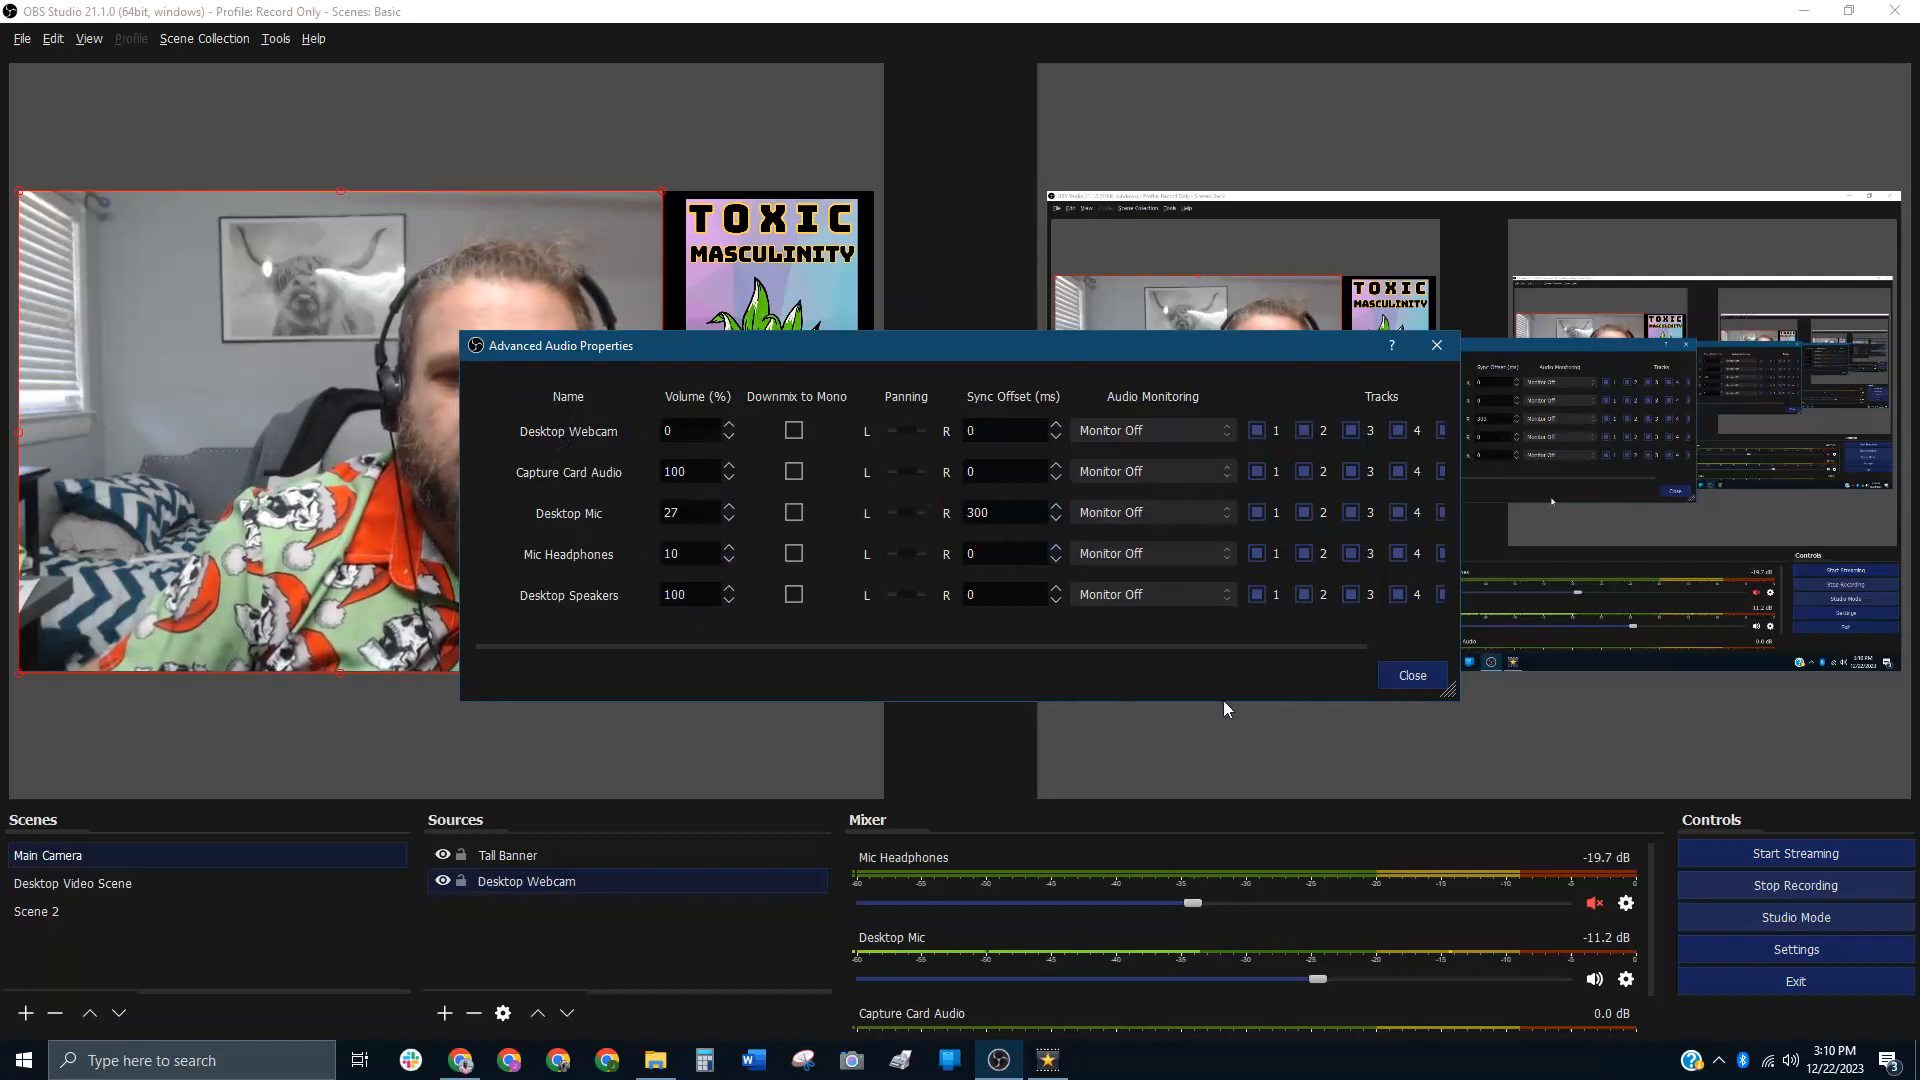
Step: Close the advanced audio properties and look through the mixer's audio channels down to Desktop Speakers
{"action": "left_click", "coordinate": [1398, 677]}
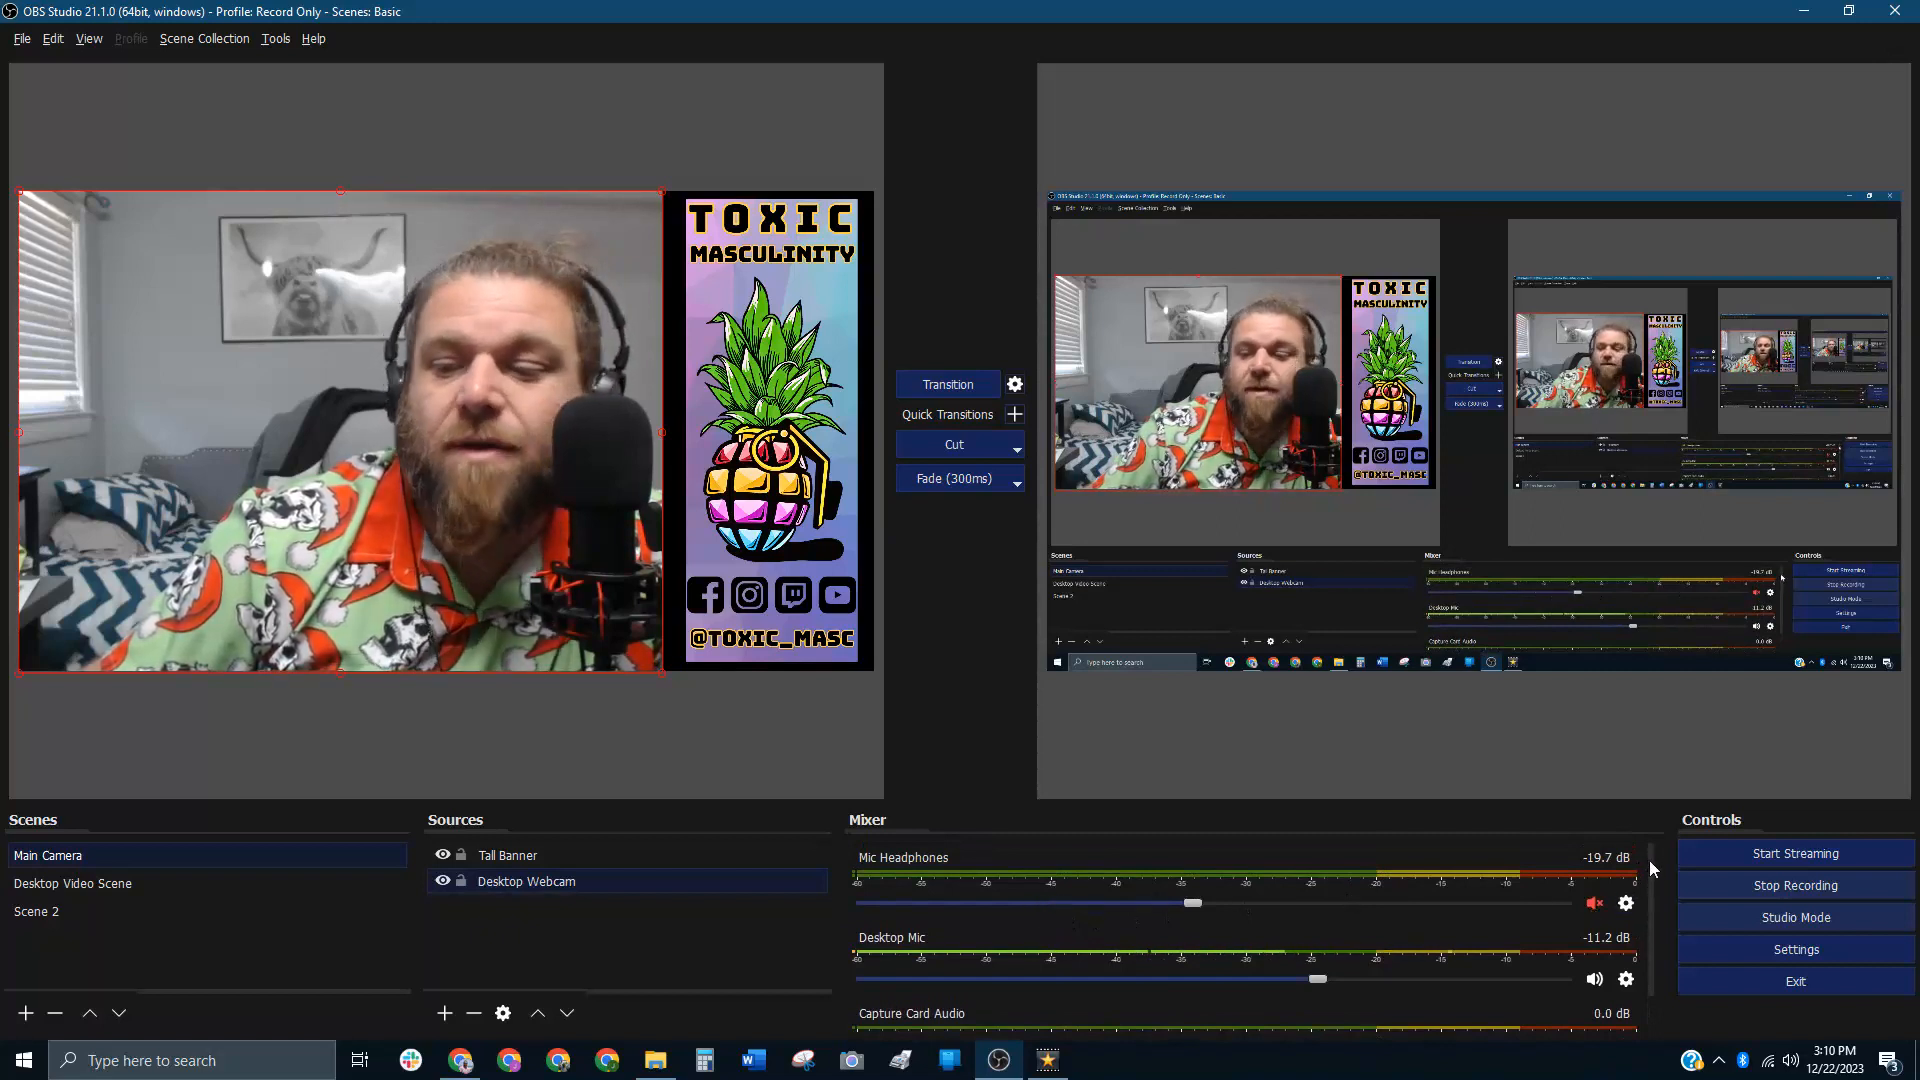
{"action": "left_click_drag", "start_coordinate": [1647, 879], "coordinate": [1660, 941]}
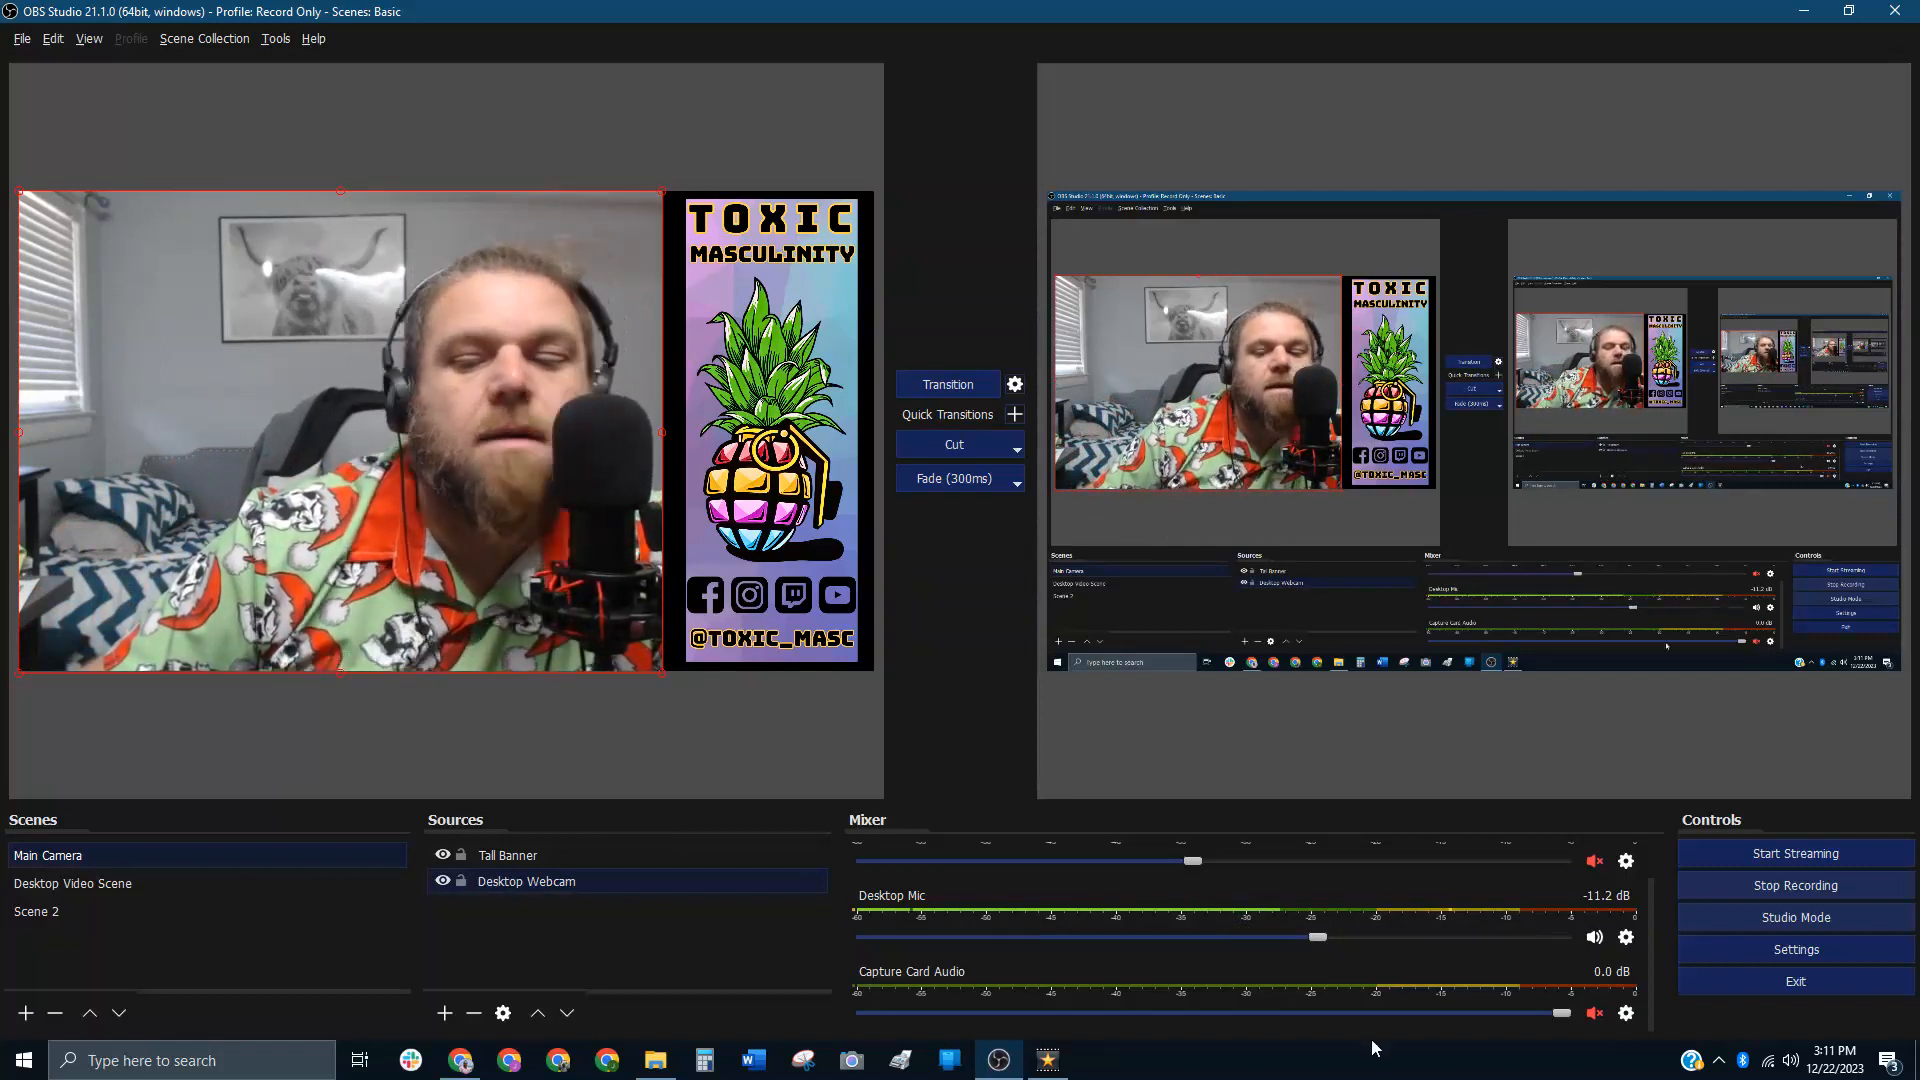
{"action": "left_click_drag", "start_coordinate": [1650, 878], "coordinate": [1658, 837]}
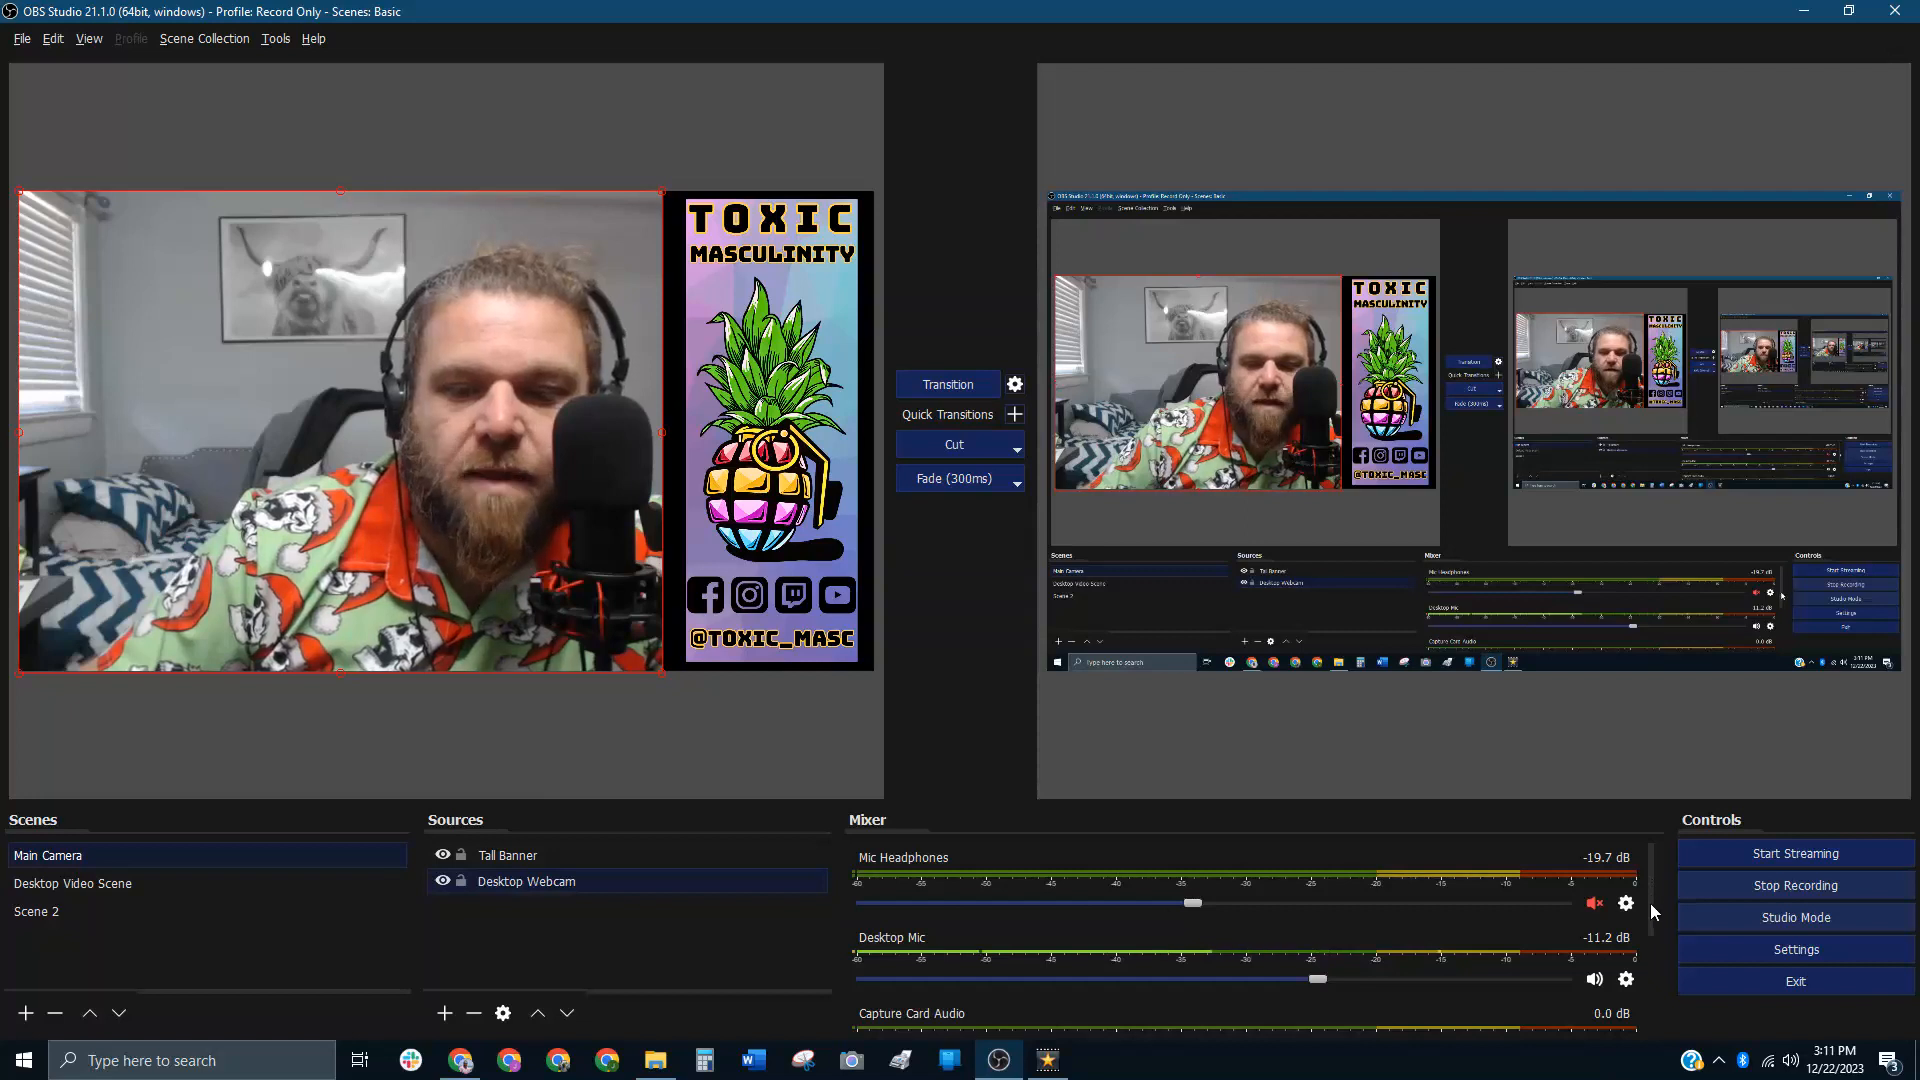
{"action": "left_click_drag", "start_coordinate": [1650, 908], "coordinate": [1648, 968]}
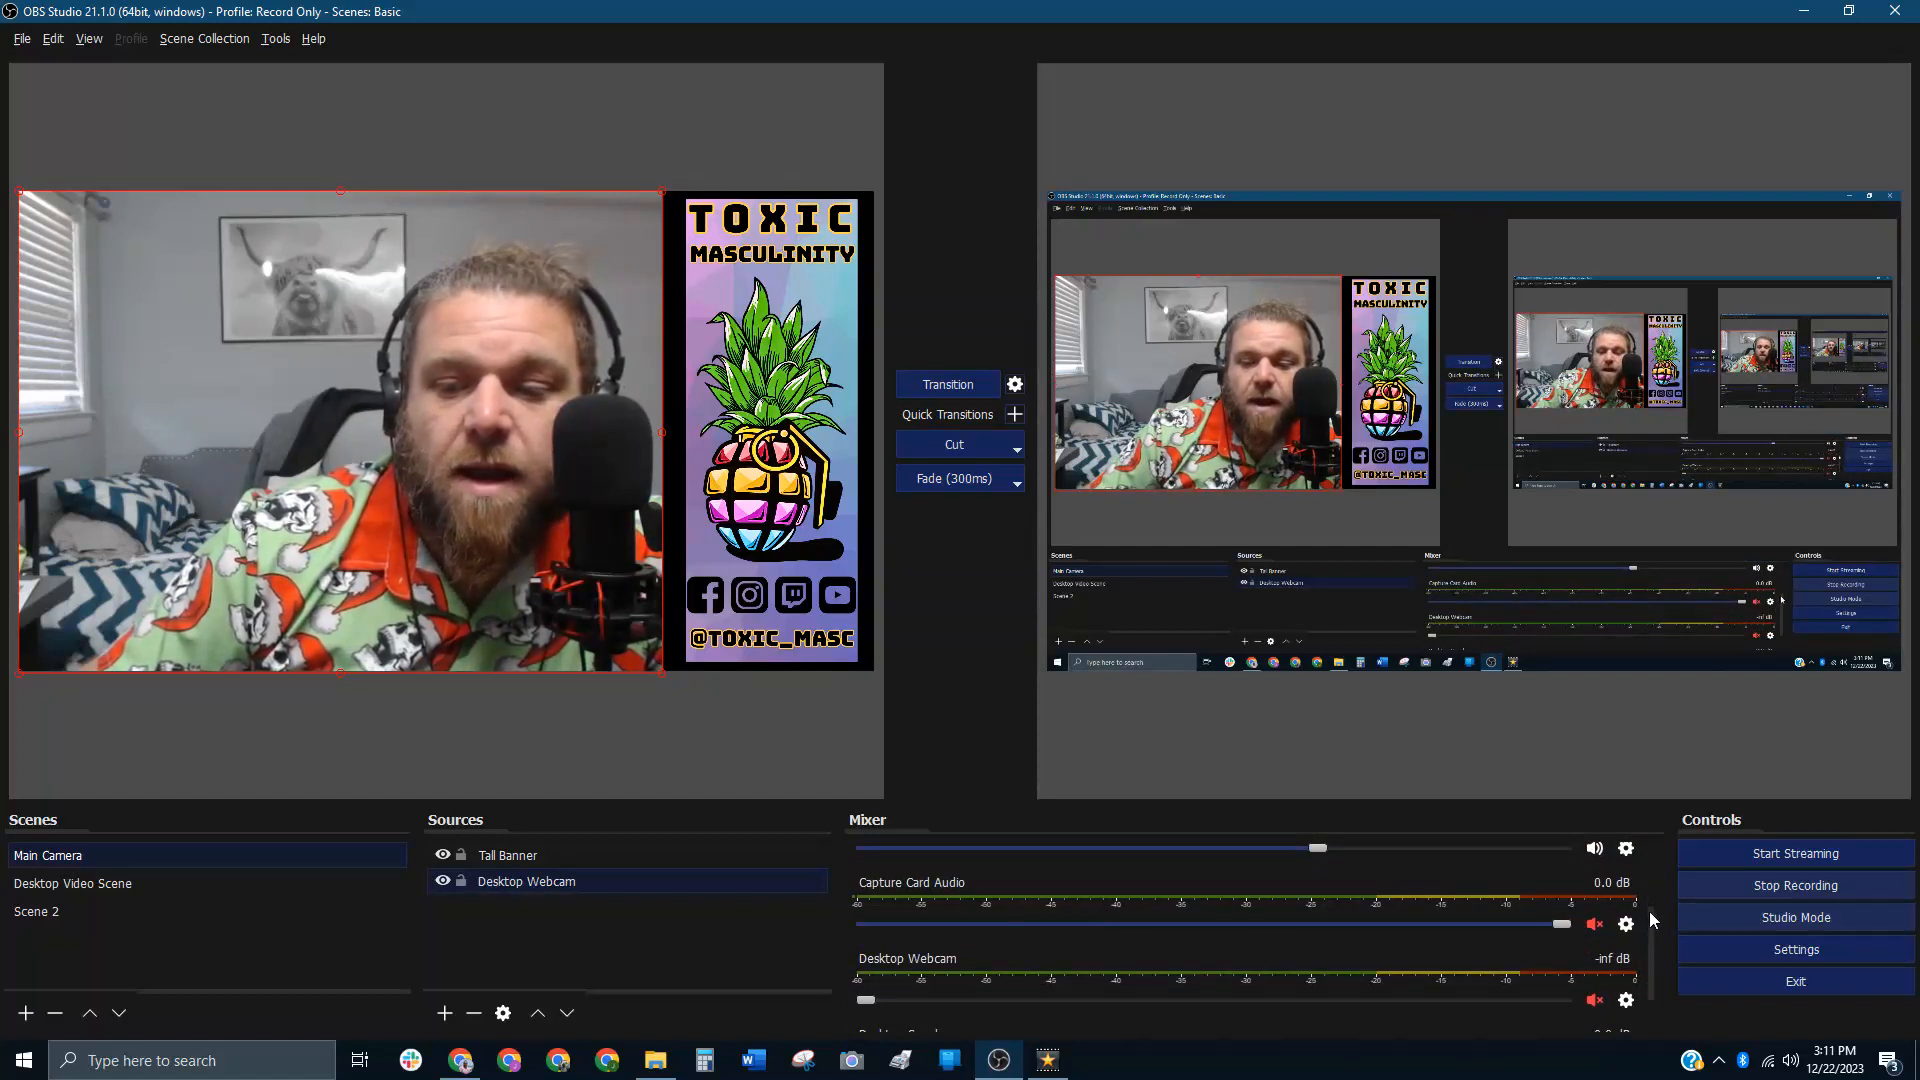
{"action": "left_click_drag", "start_coordinate": [1650, 913], "coordinate": [1649, 951]}
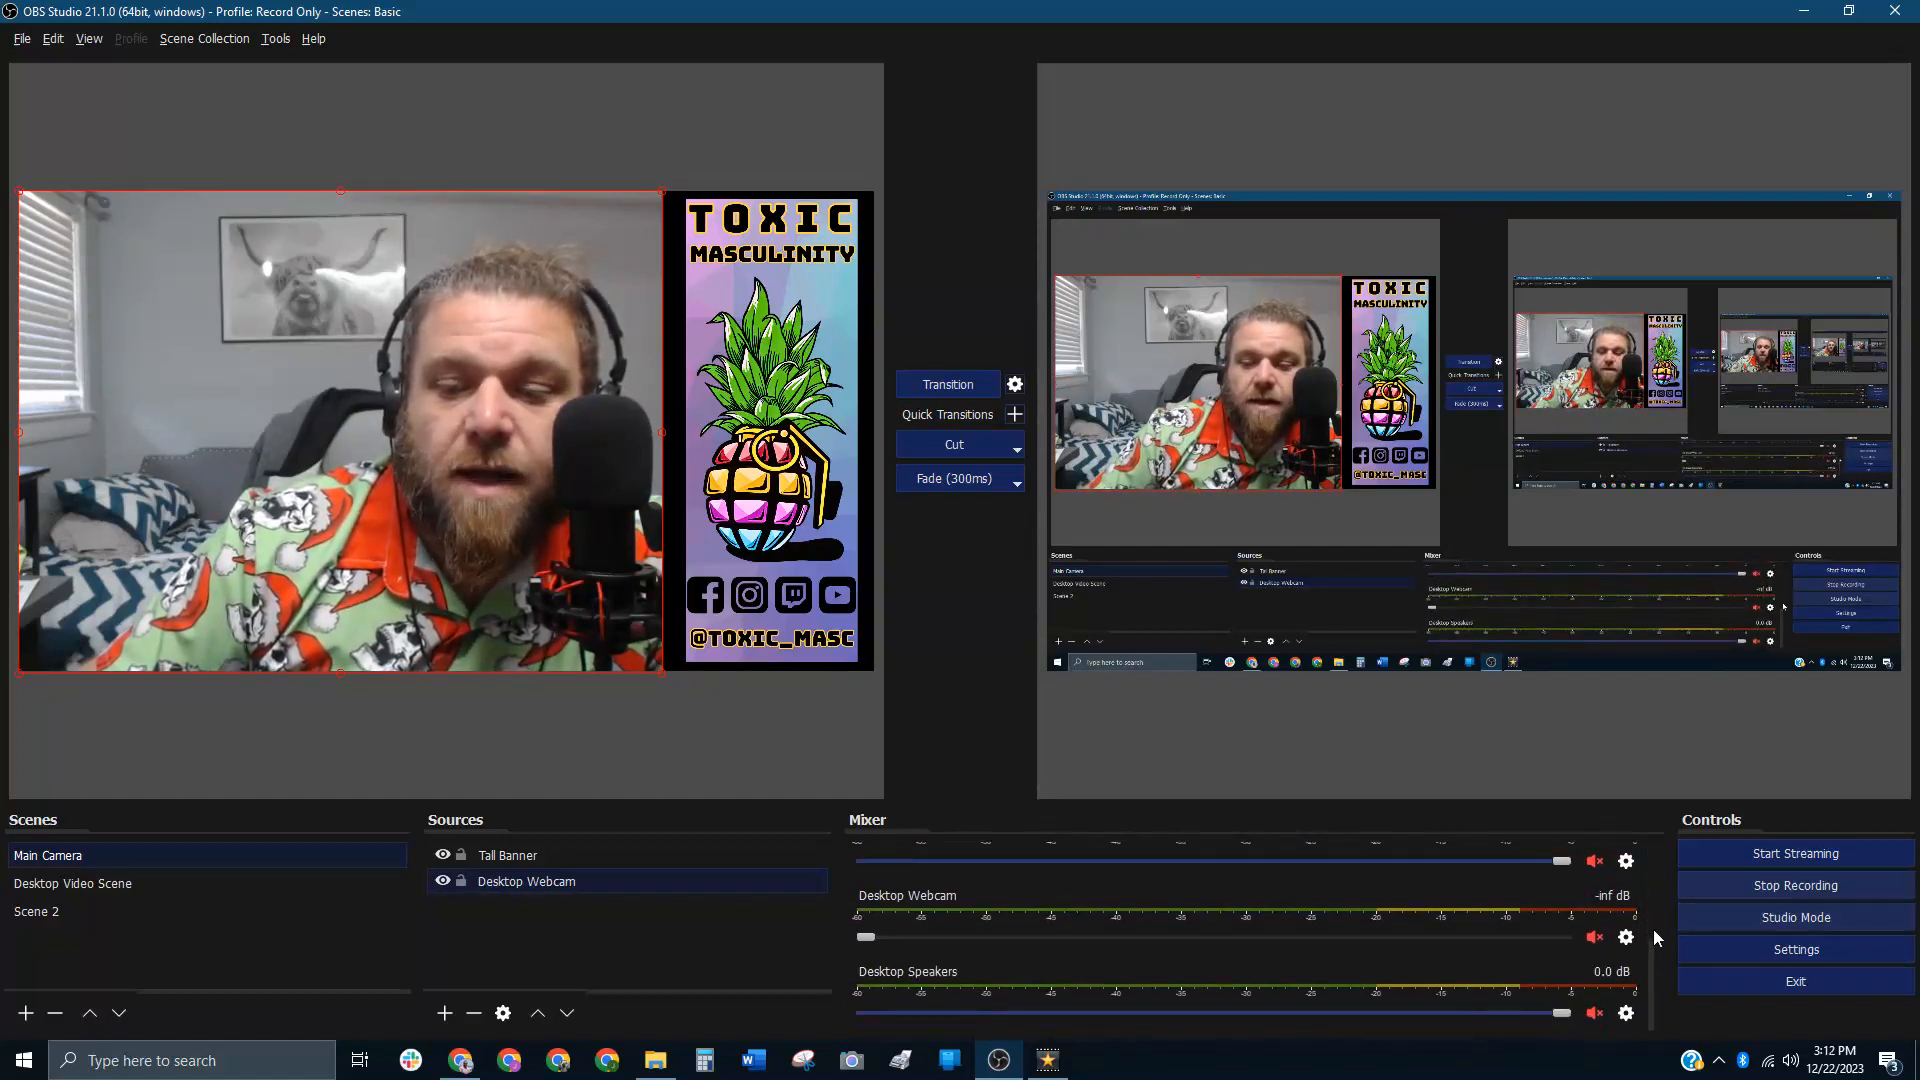
Step: Hide the Desktop Webcam and Desktop Speakers channels from the audio mixer
{"action": "left_click", "coordinate": [1624, 937]}
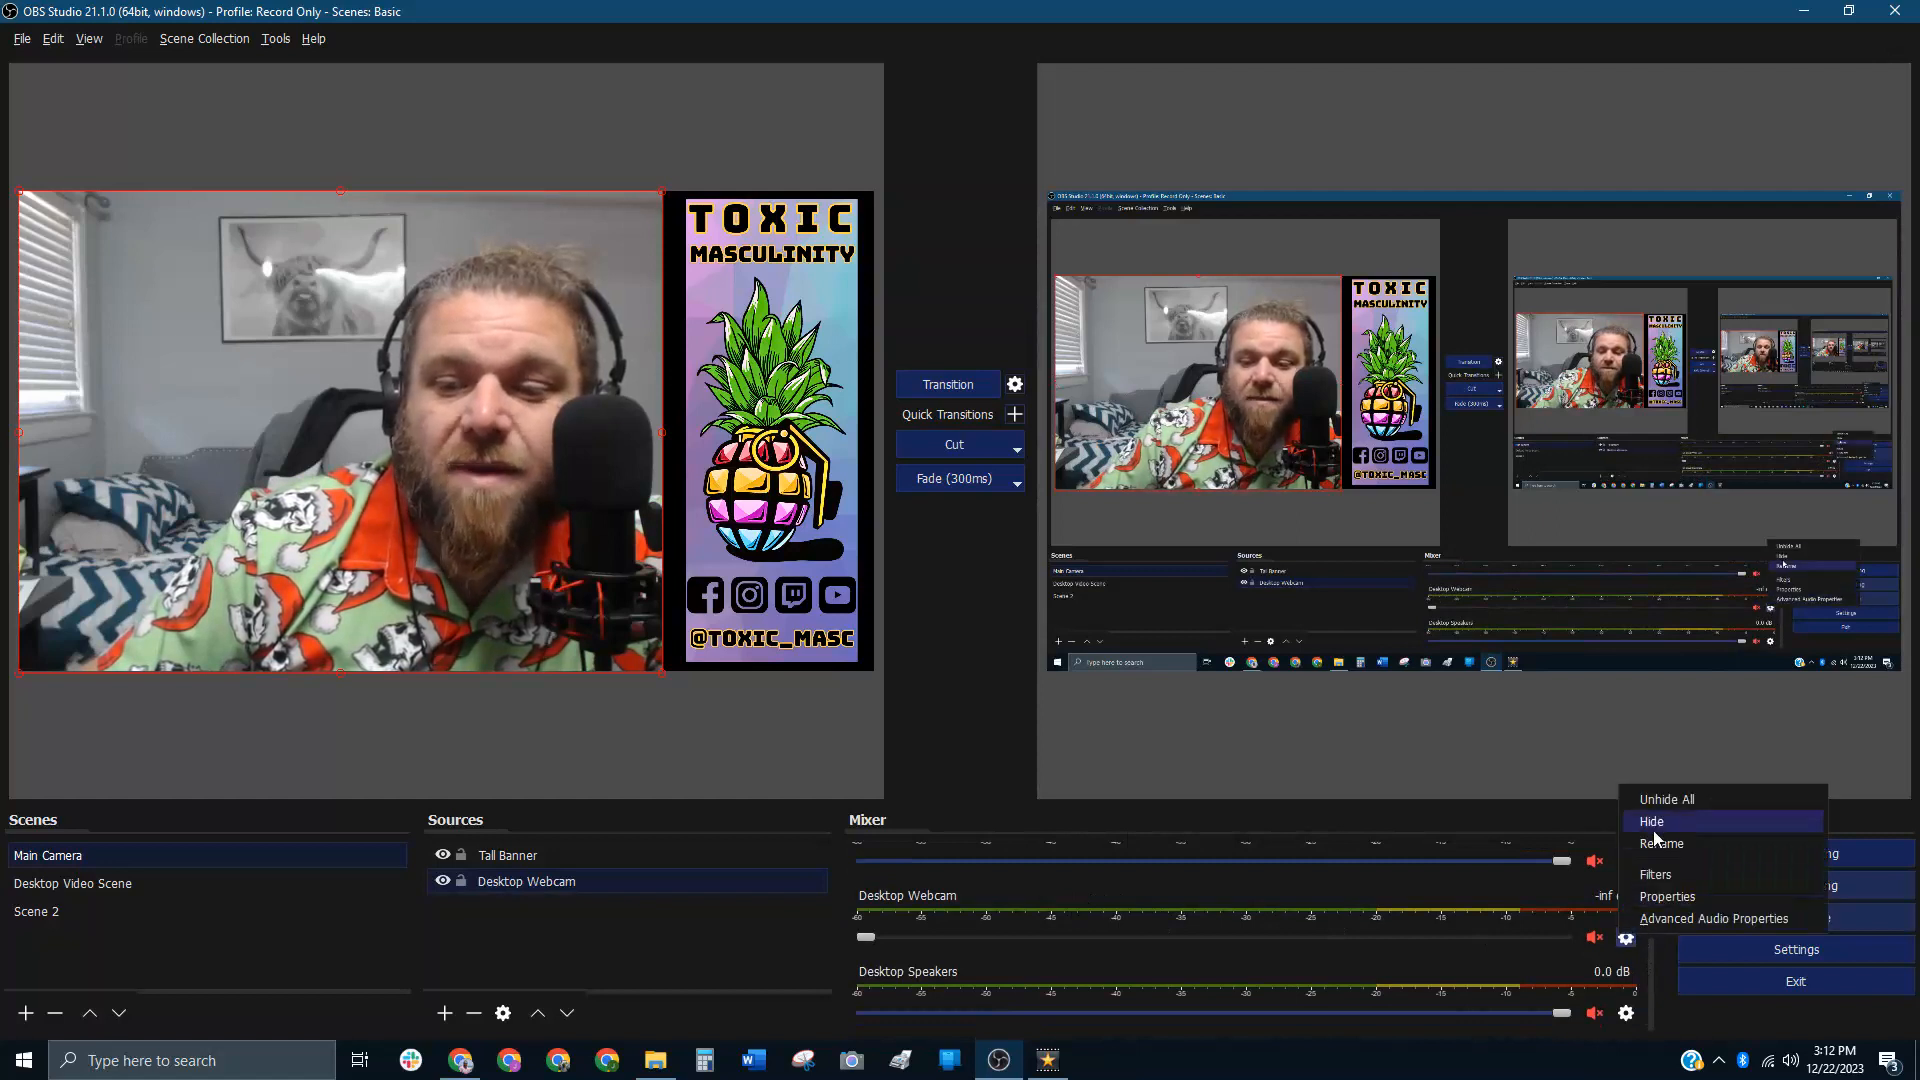
{"action": "left_click", "coordinate": [1626, 845]}
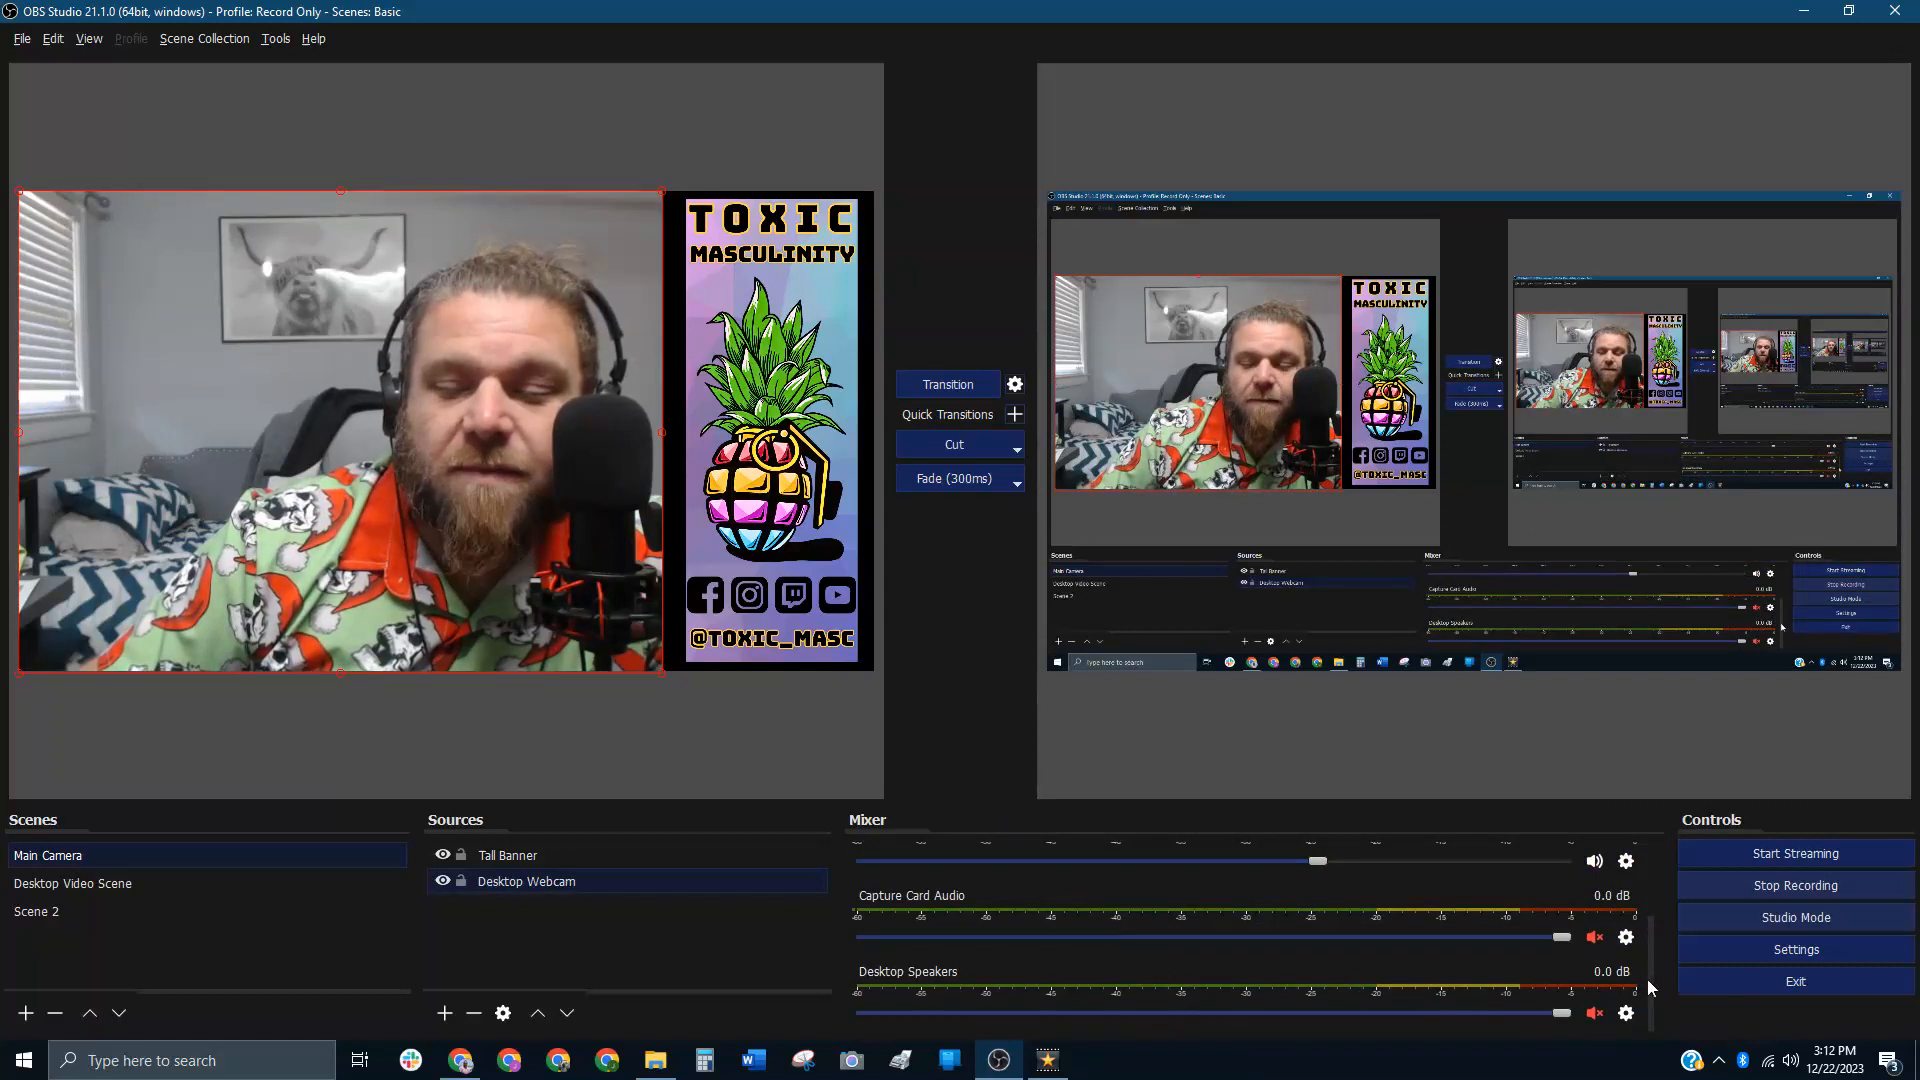
{"action": "left_click", "coordinate": [1624, 1012]}
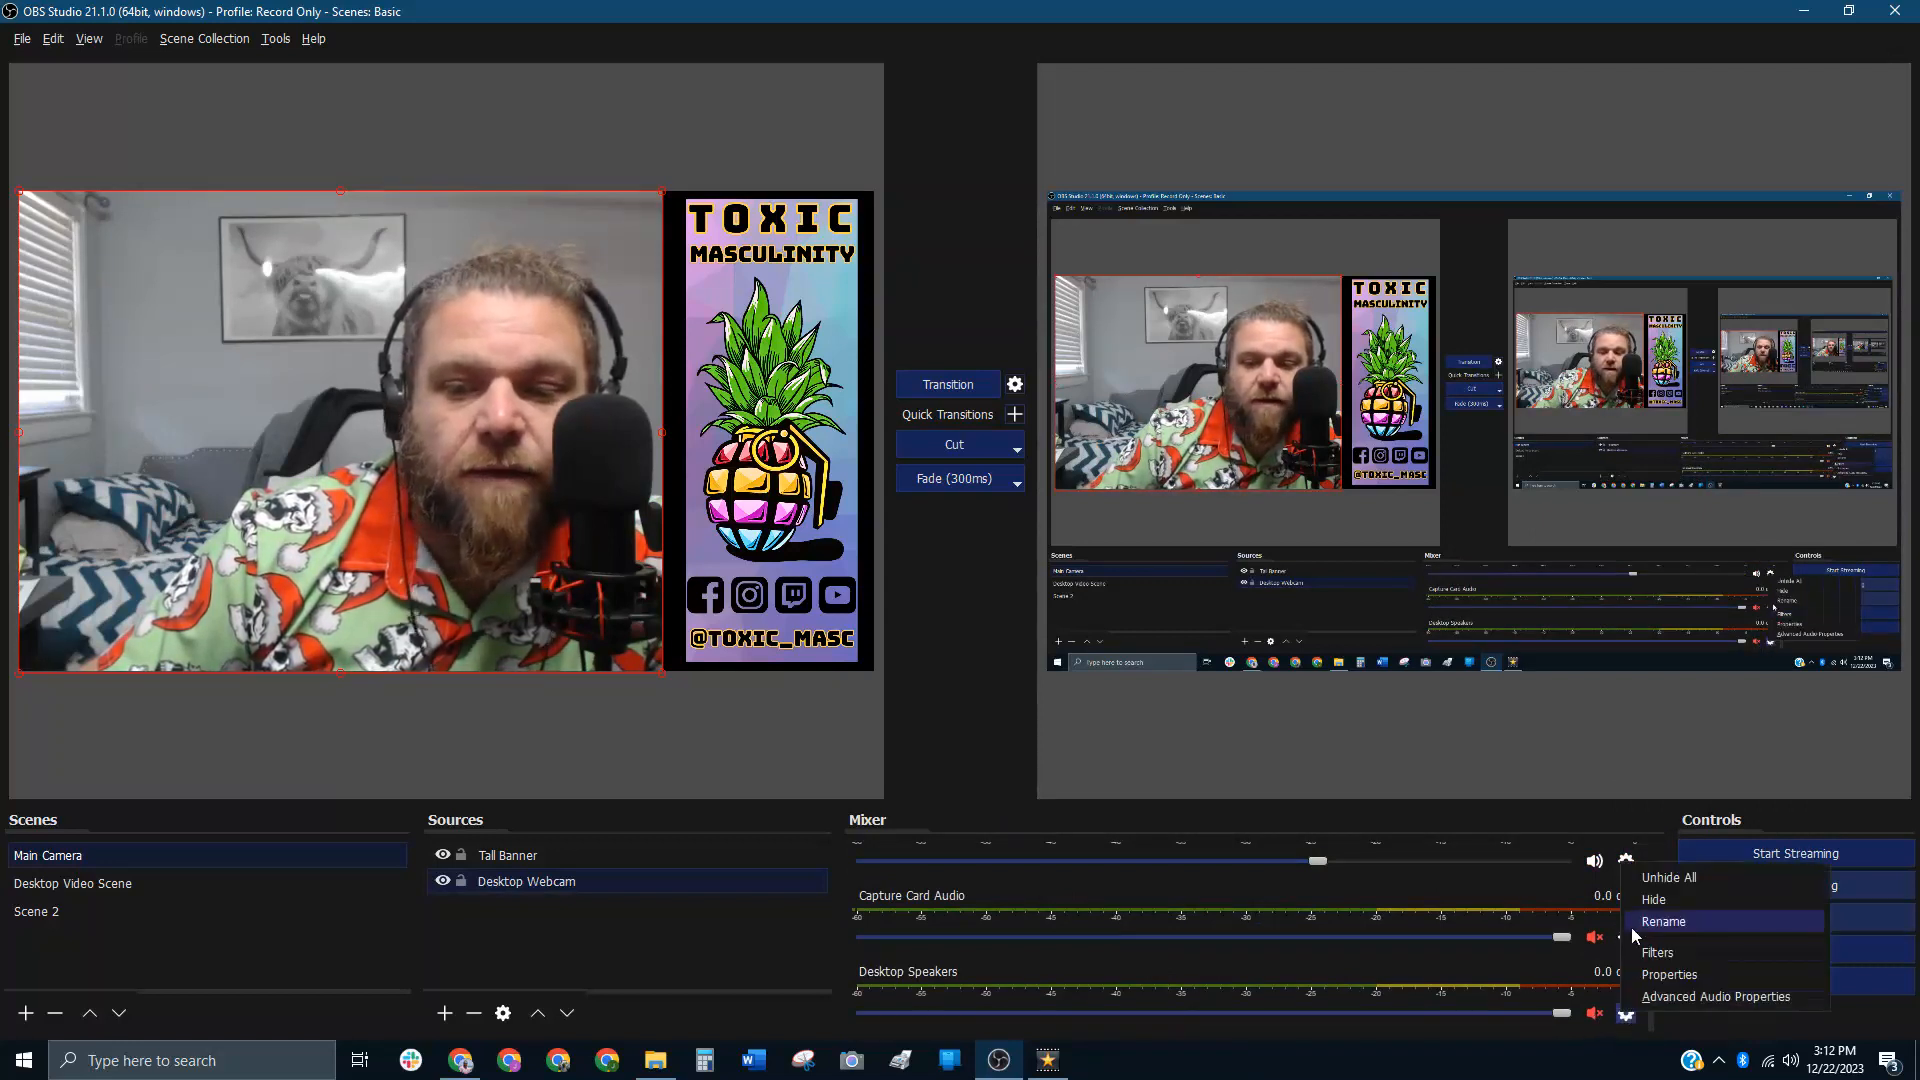
{"action": "left_click", "coordinate": [1656, 903]}
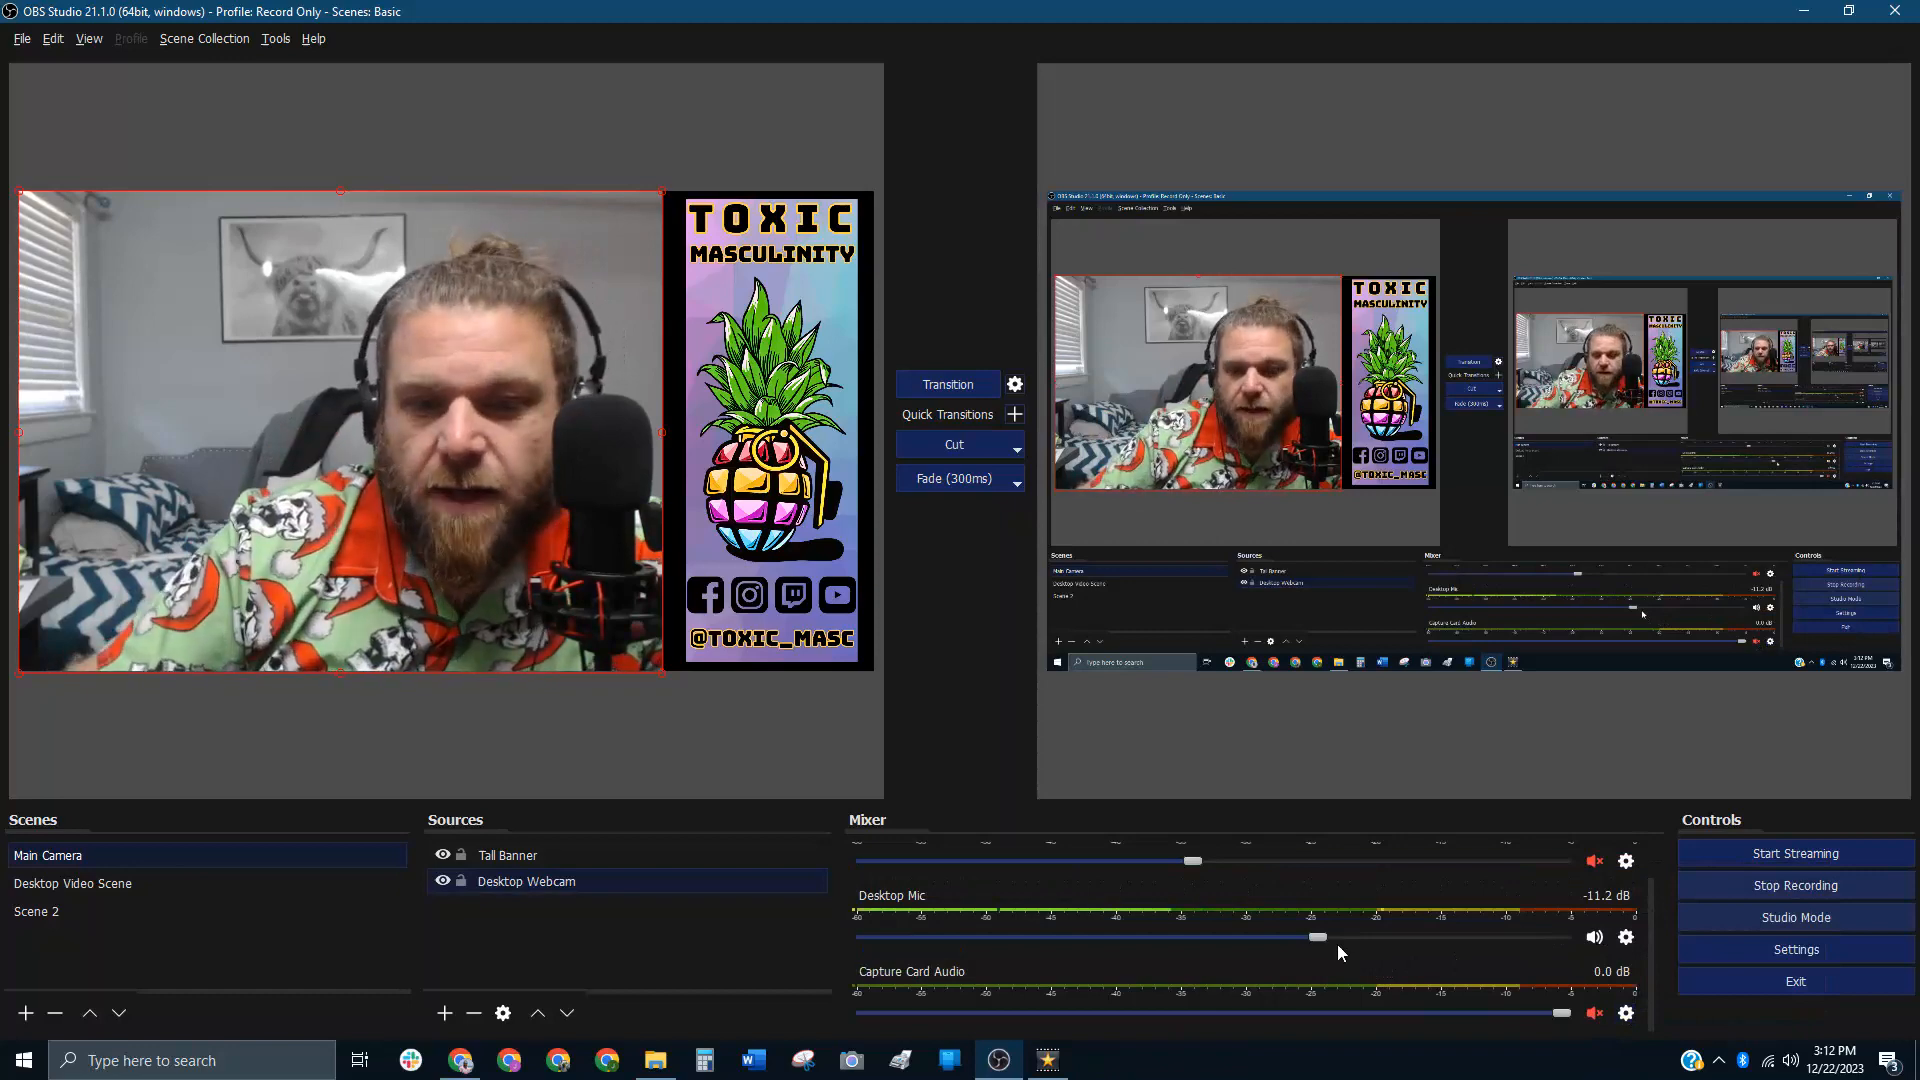
Step: Load the Desktop Video Scene into the preview and transition it to the program output
{"action": "left_click", "coordinate": [69, 885]}
{"action": "left_click", "coordinate": [977, 378]}
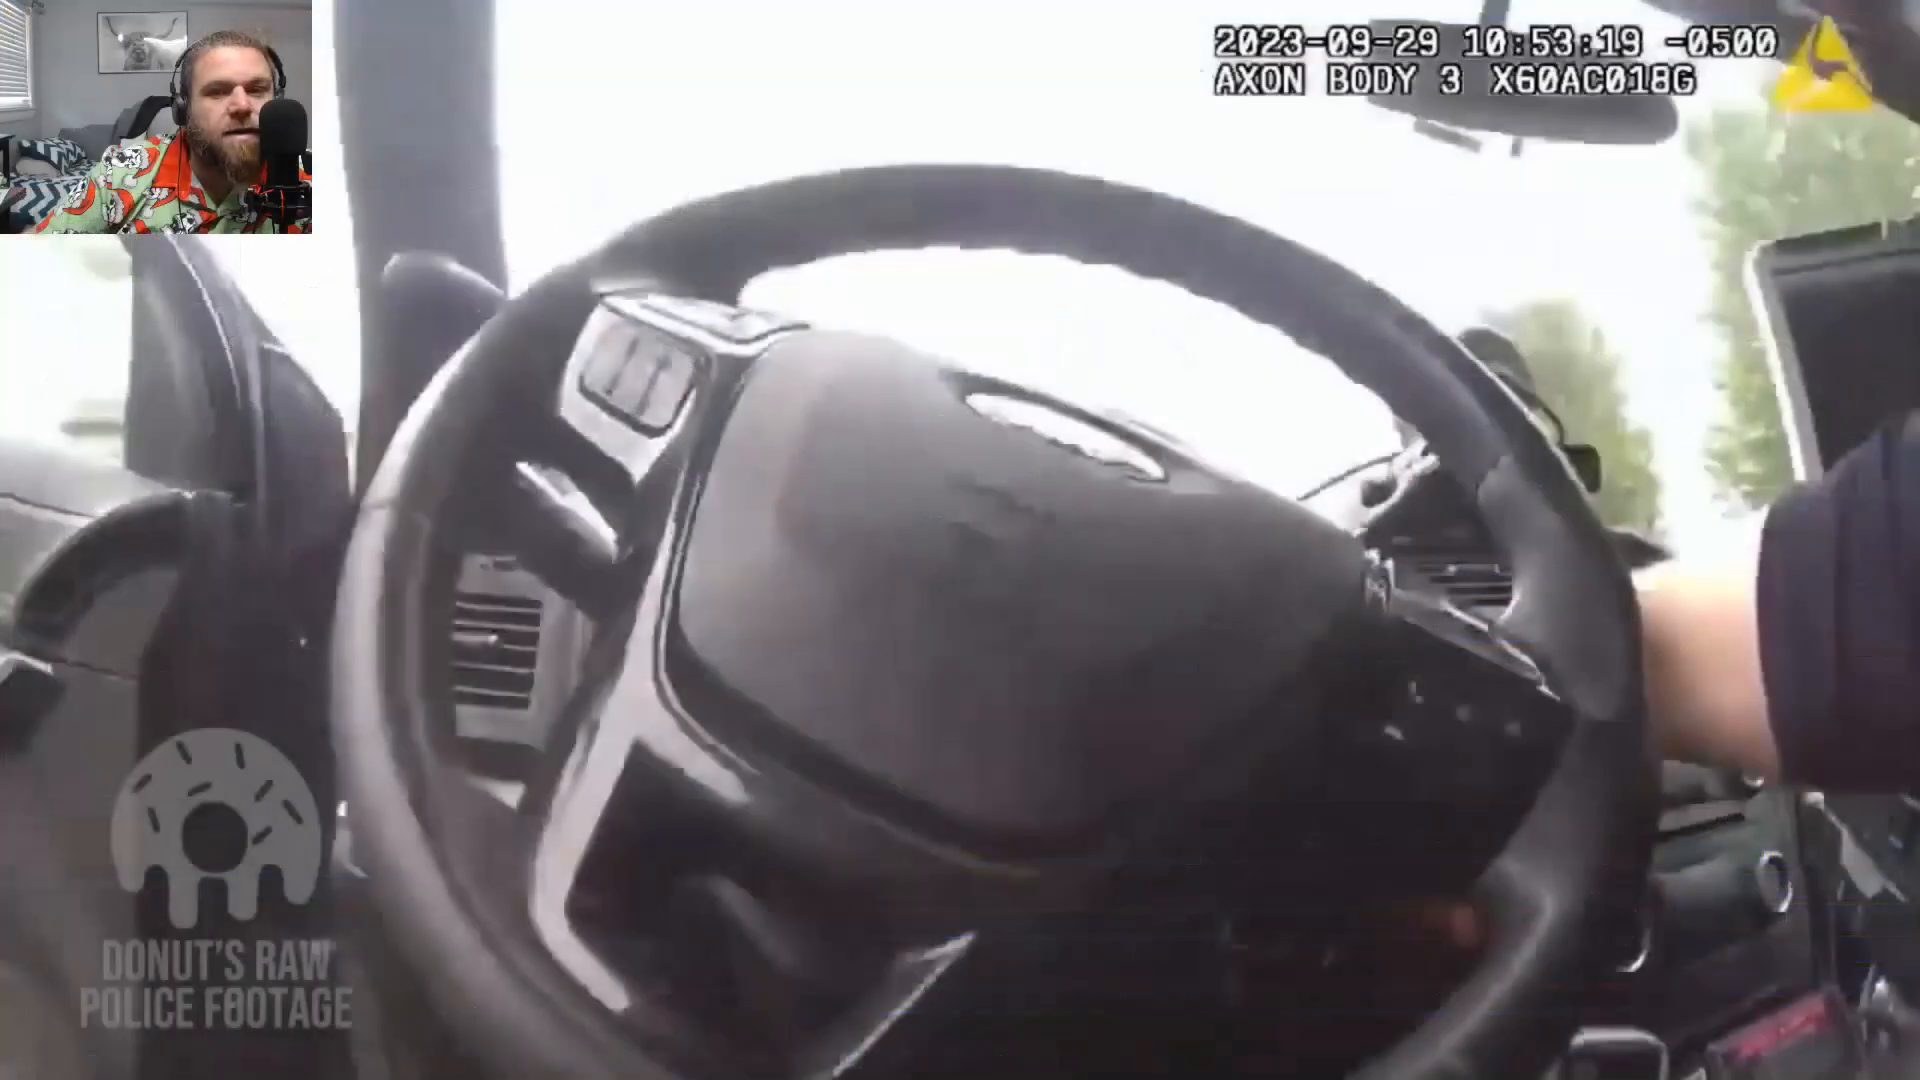